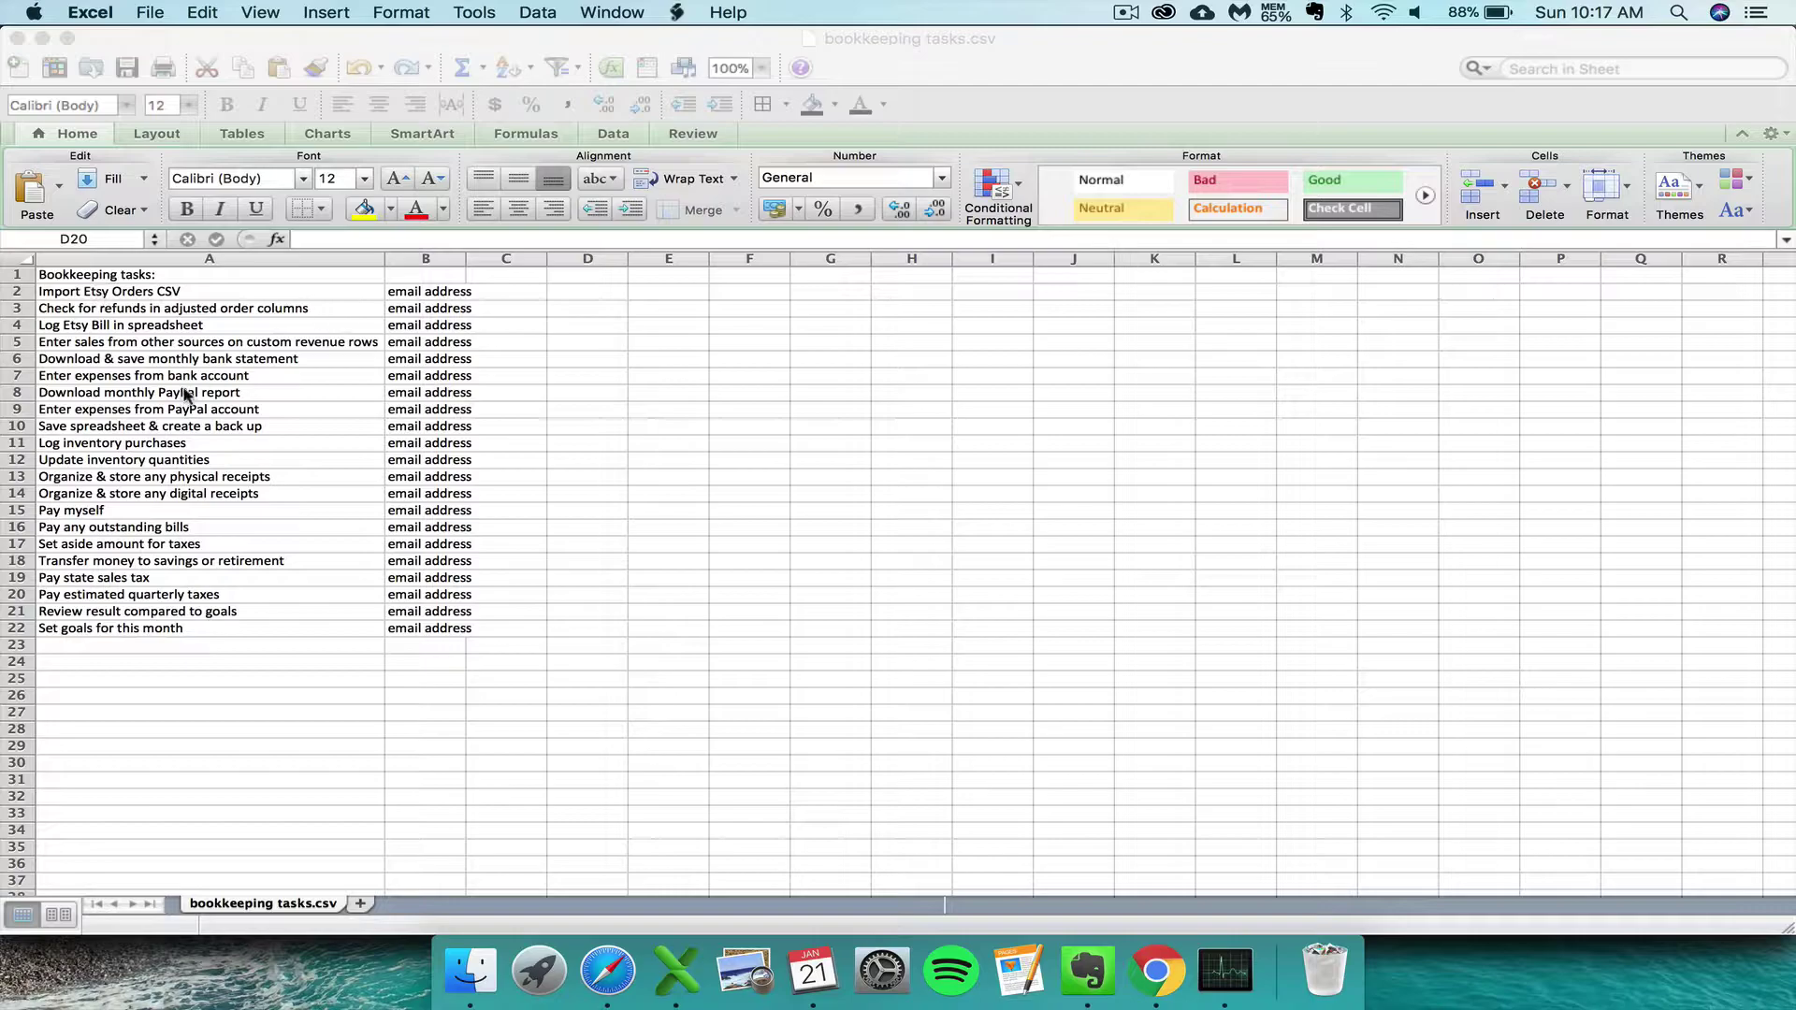
- Enter the account e-mail address in B2 and copy it down through B22
click(427, 295)
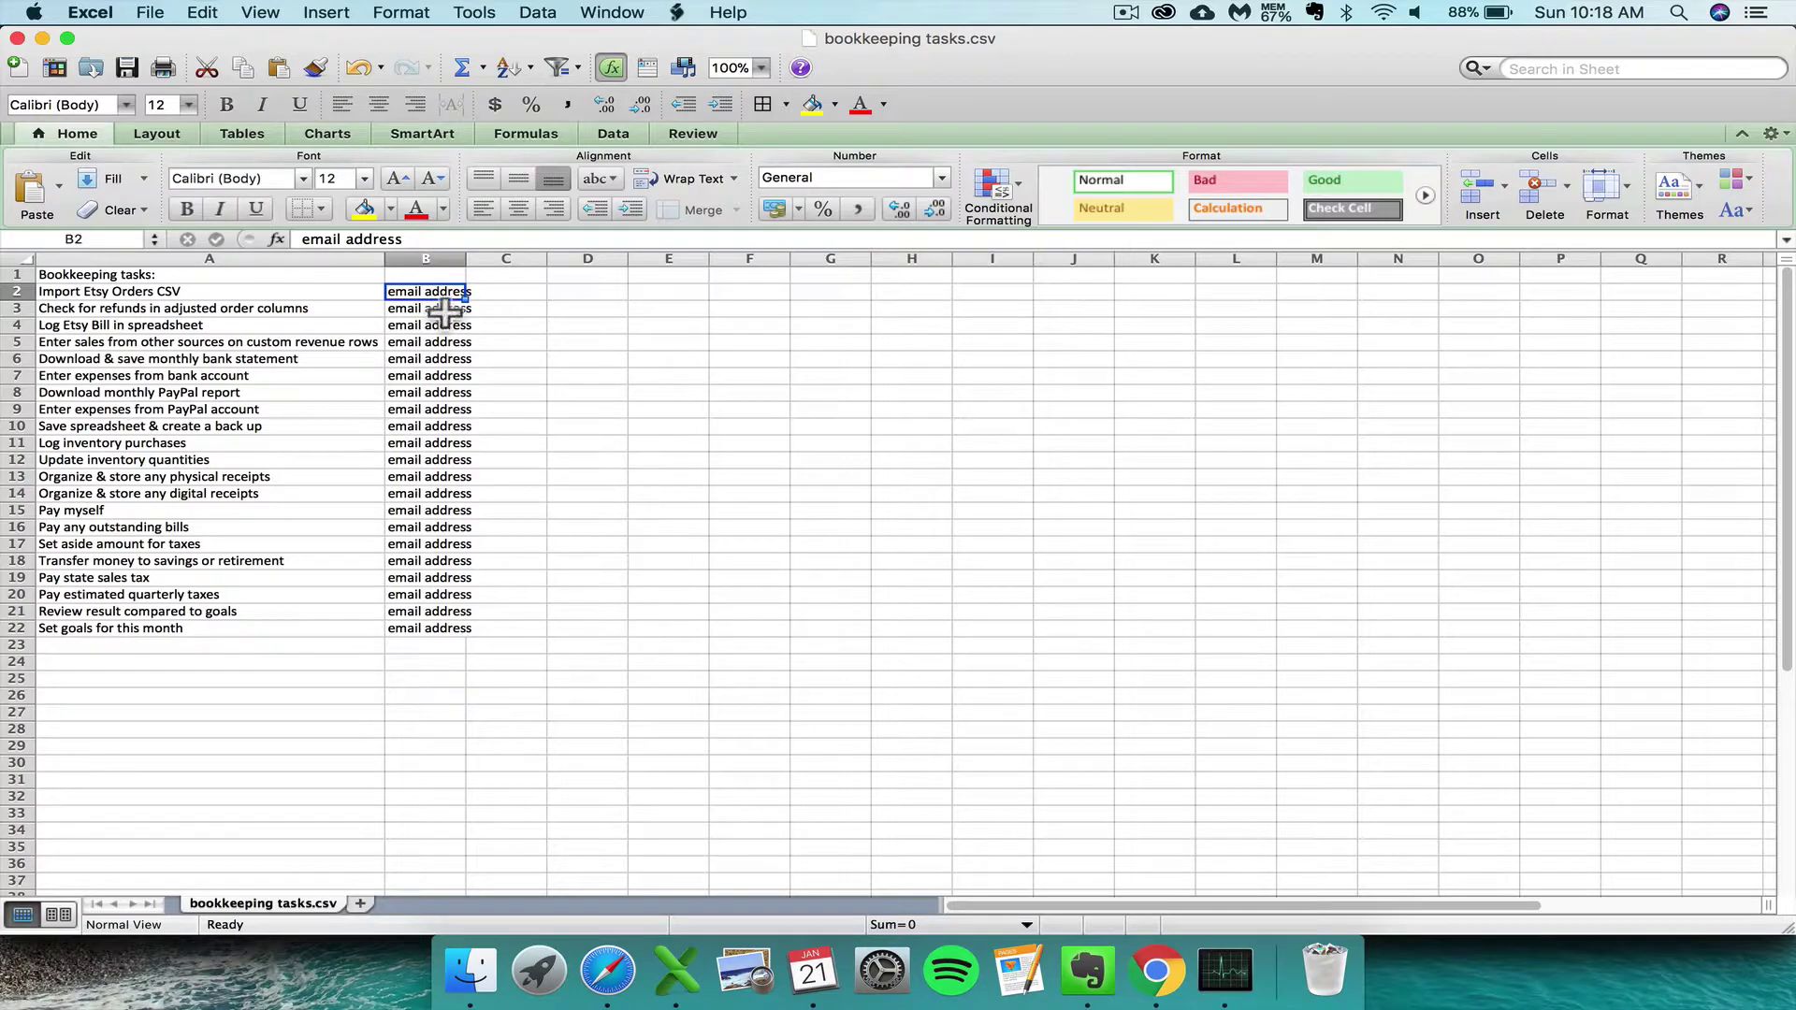
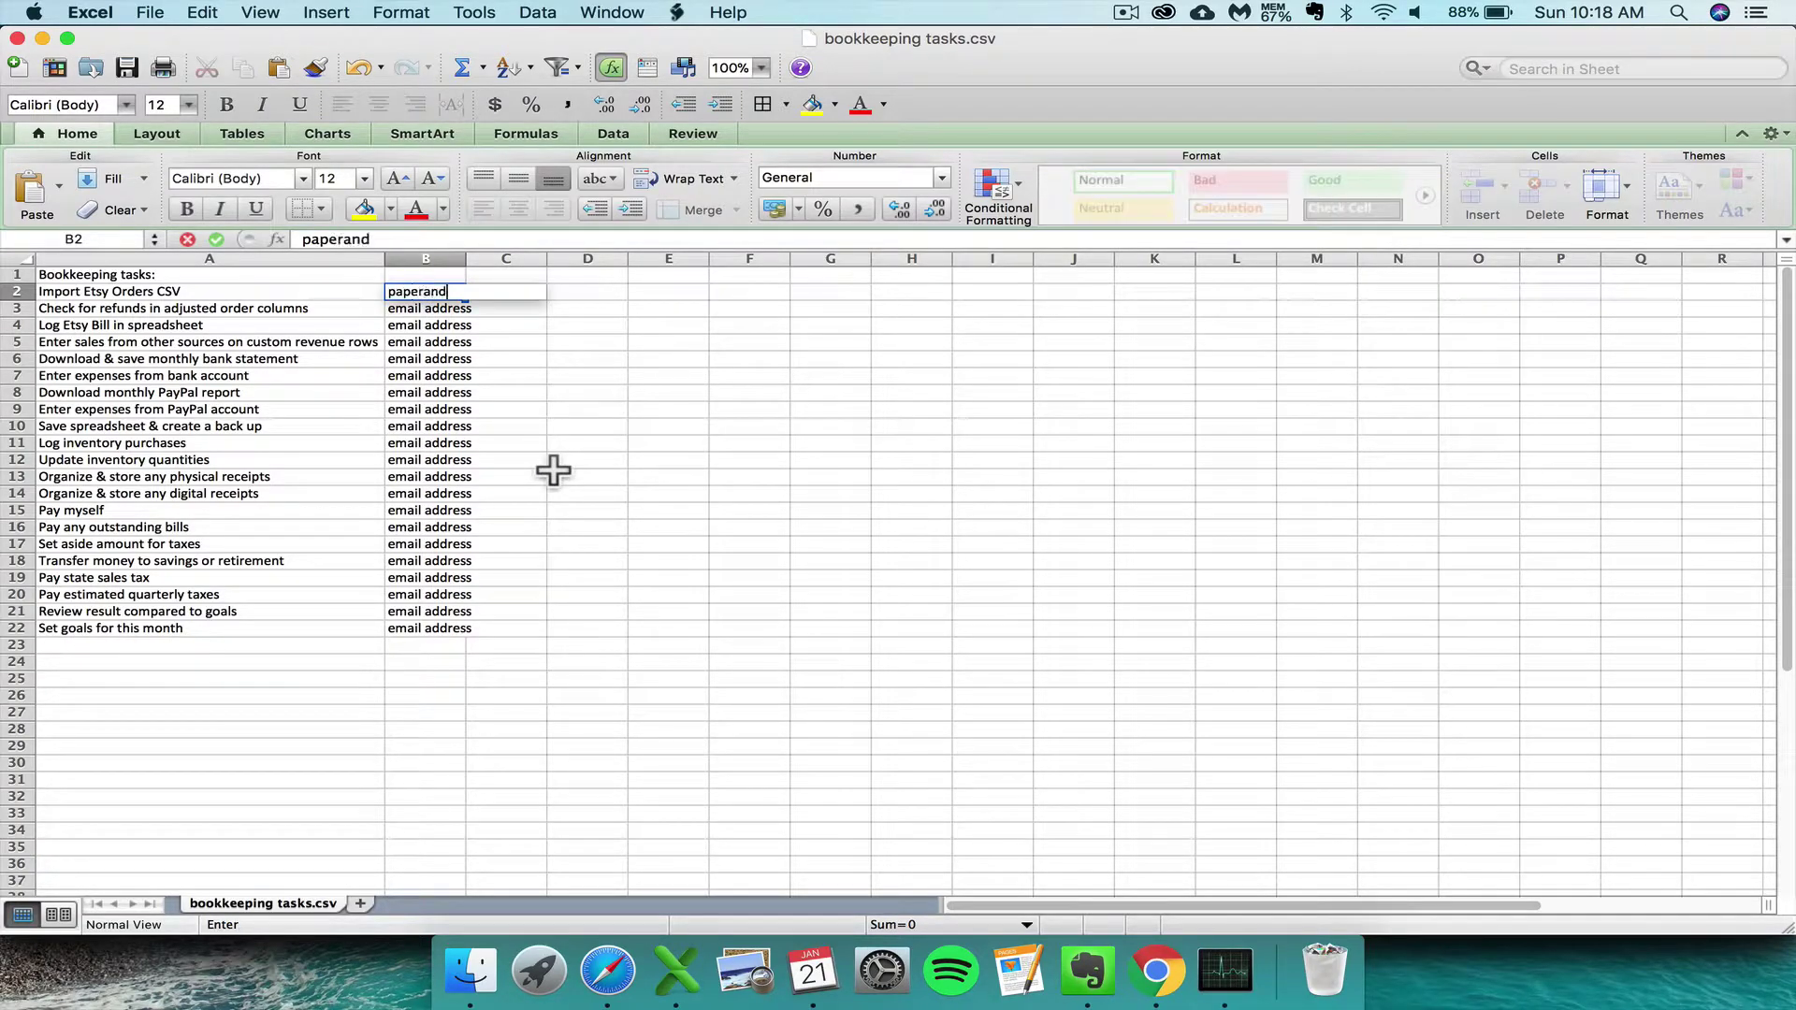
key(Return)
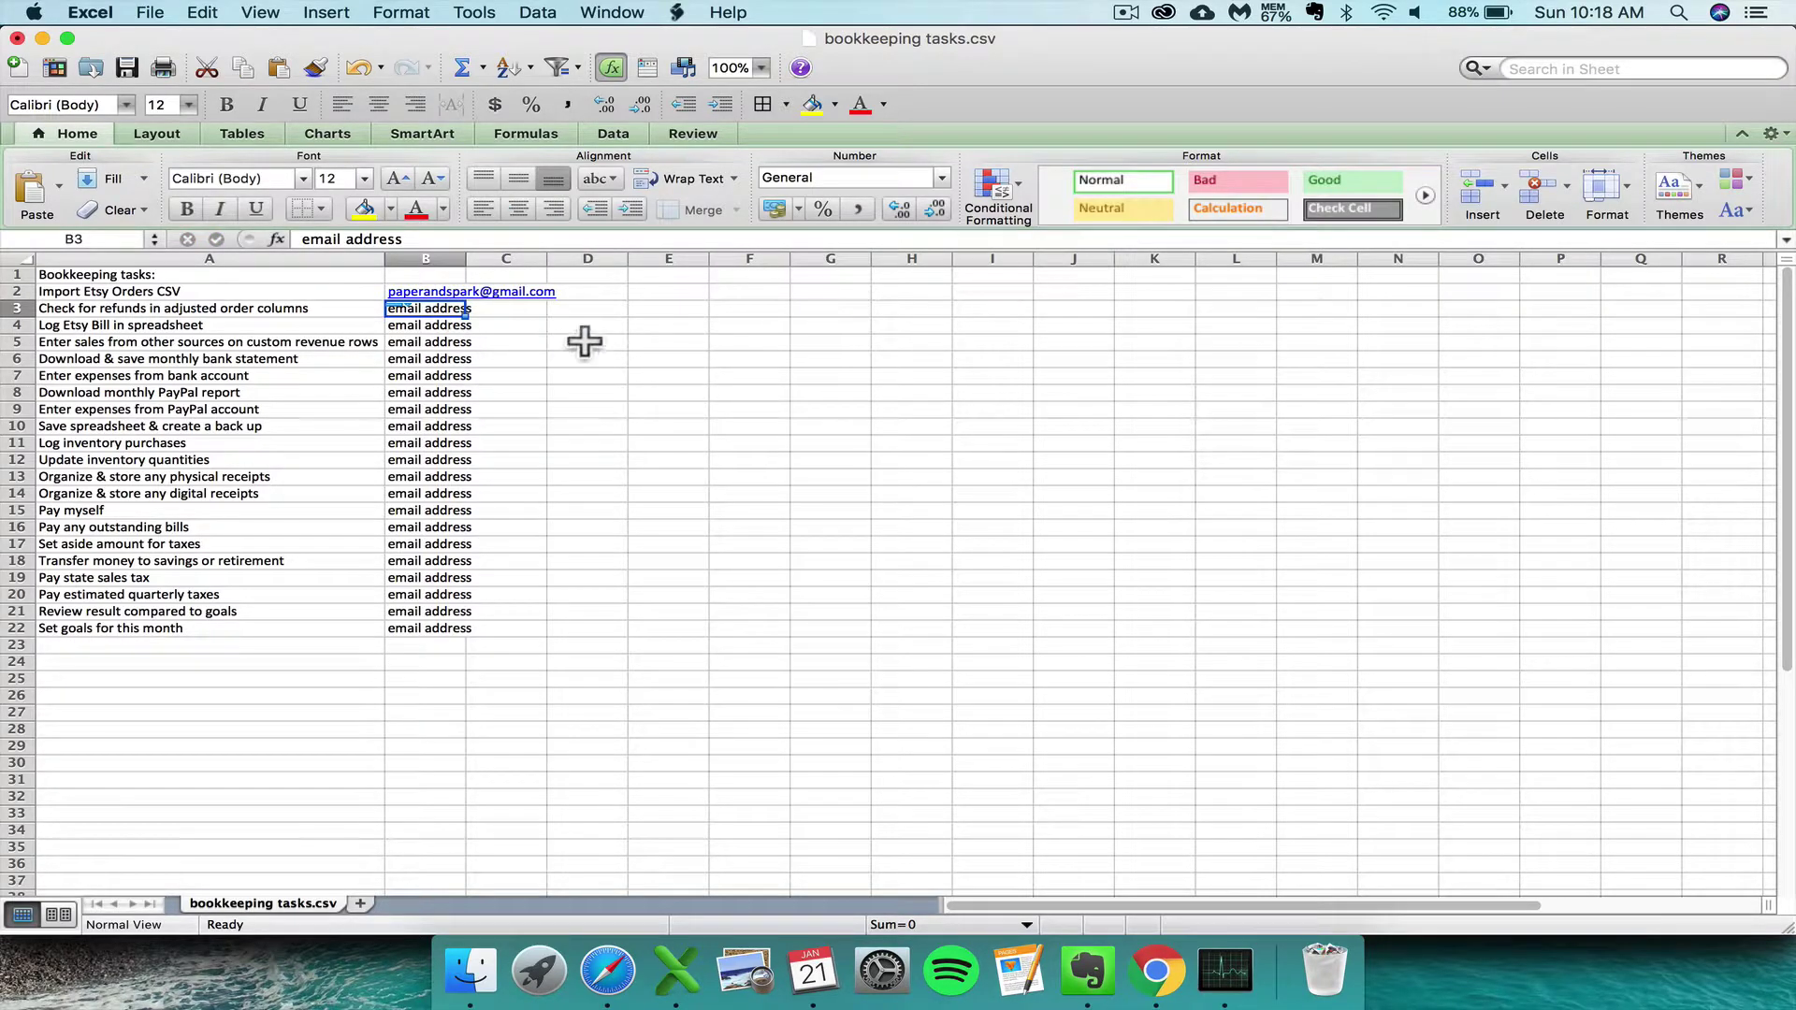
key(Up)
key(super+c)
key(shift+Down)
key(shift+Down)
key(shift+Down)
key(shift+Down)
key(shift+Down)
key(shift+Down)
key(shift+Down)
key(shift+Down)
key(shift+Down)
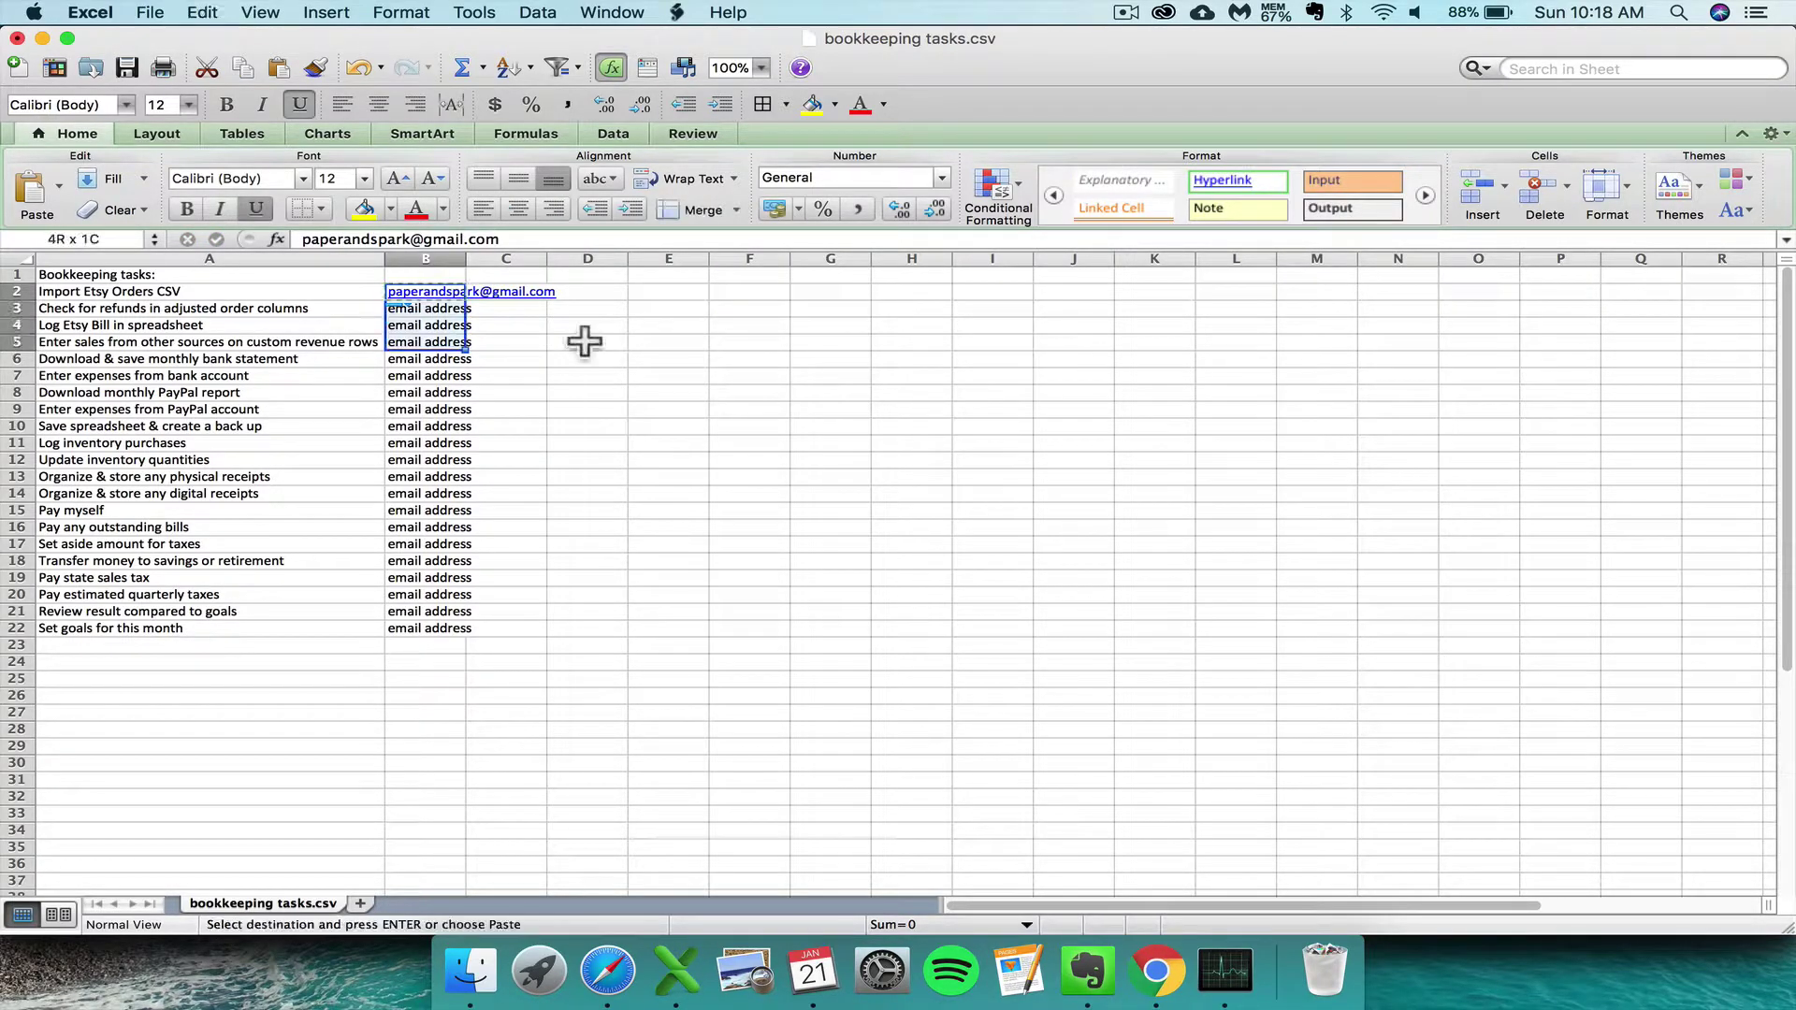
key(shift+Down)
key(shift+Down)
key(shift+Down)
key(shift+Down)
key(shift+Down)
key(shift+Down)
key(shift+Down)
key(shift+Down)
key(shift+Down)
key(shift+Down)
key(shift+Down)
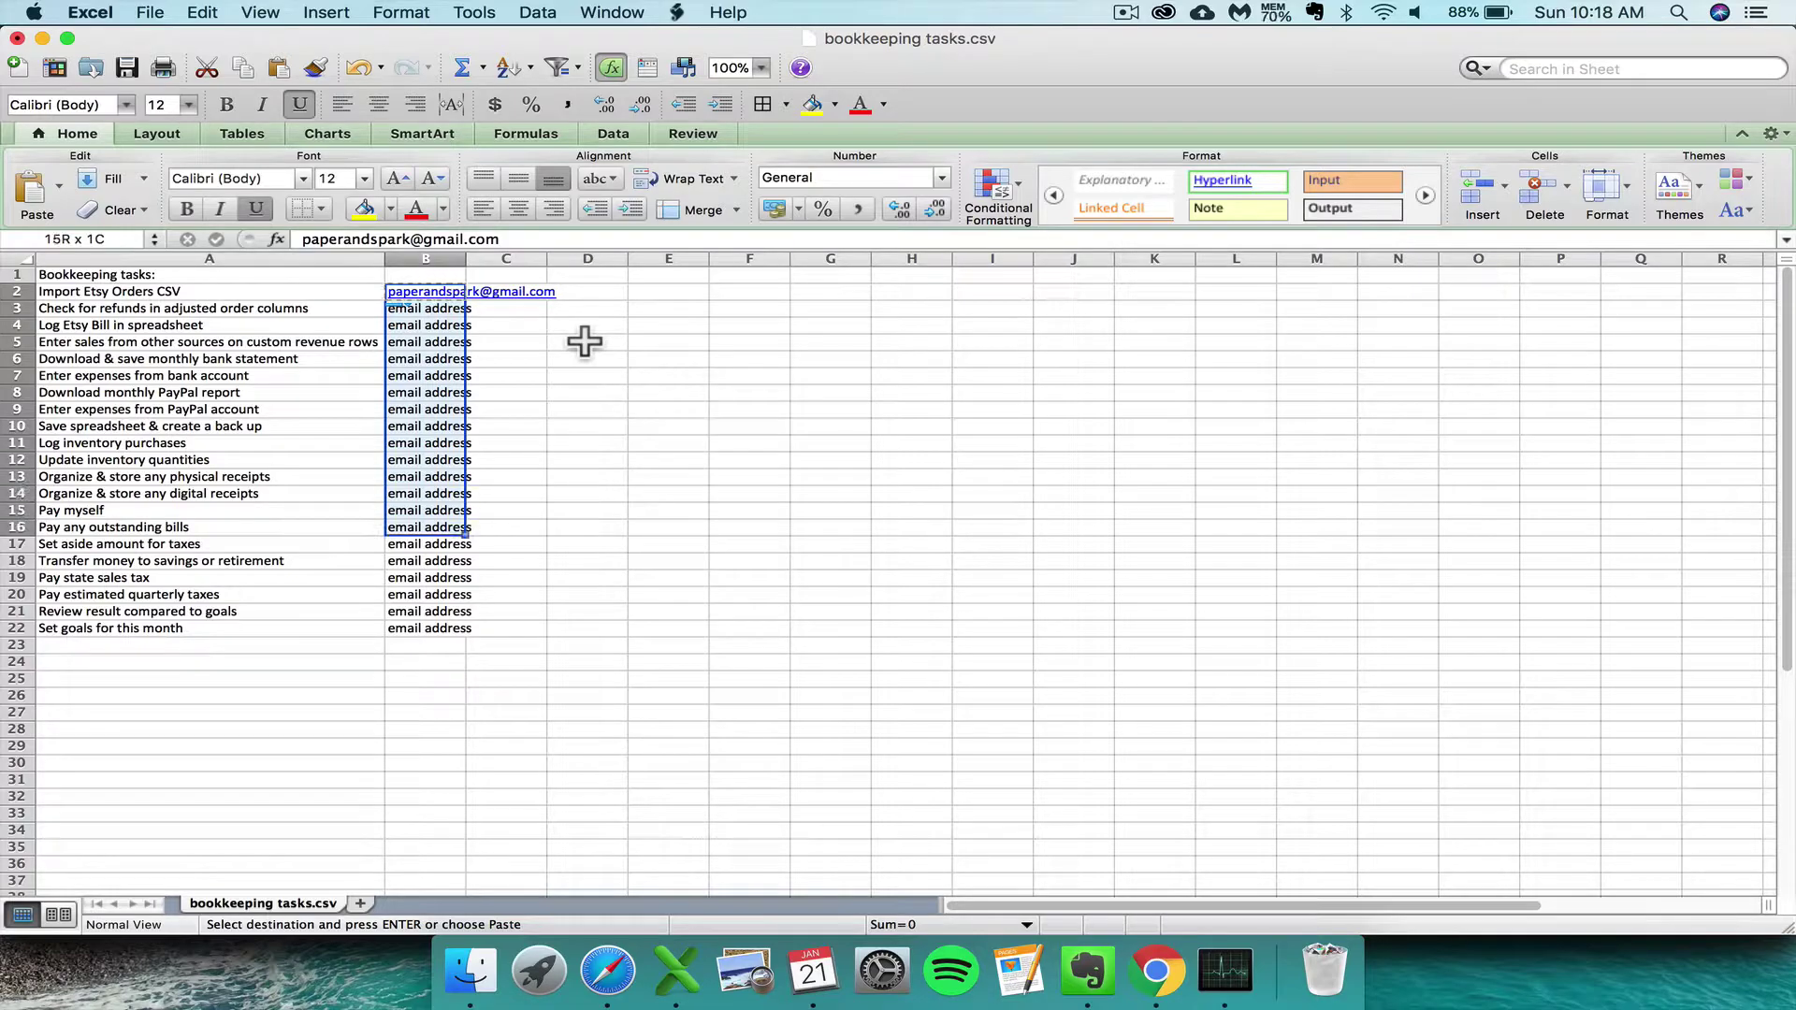
key(super+v)
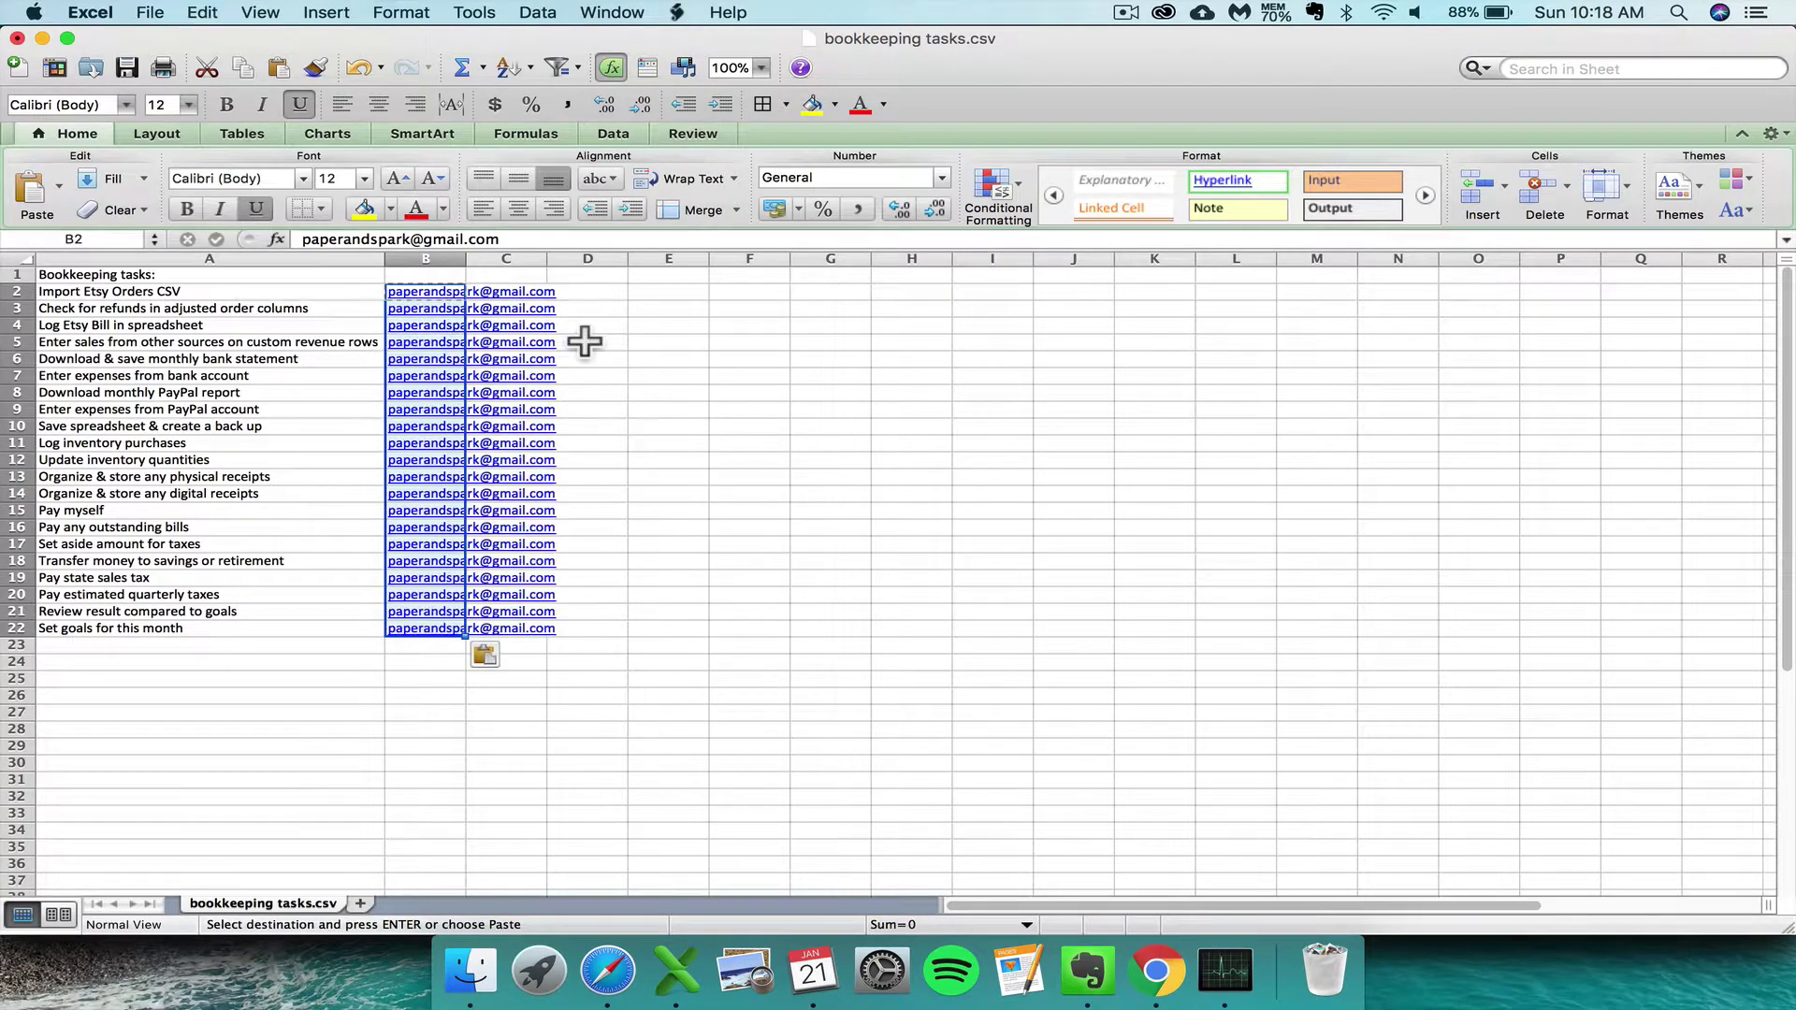
click(655, 400)
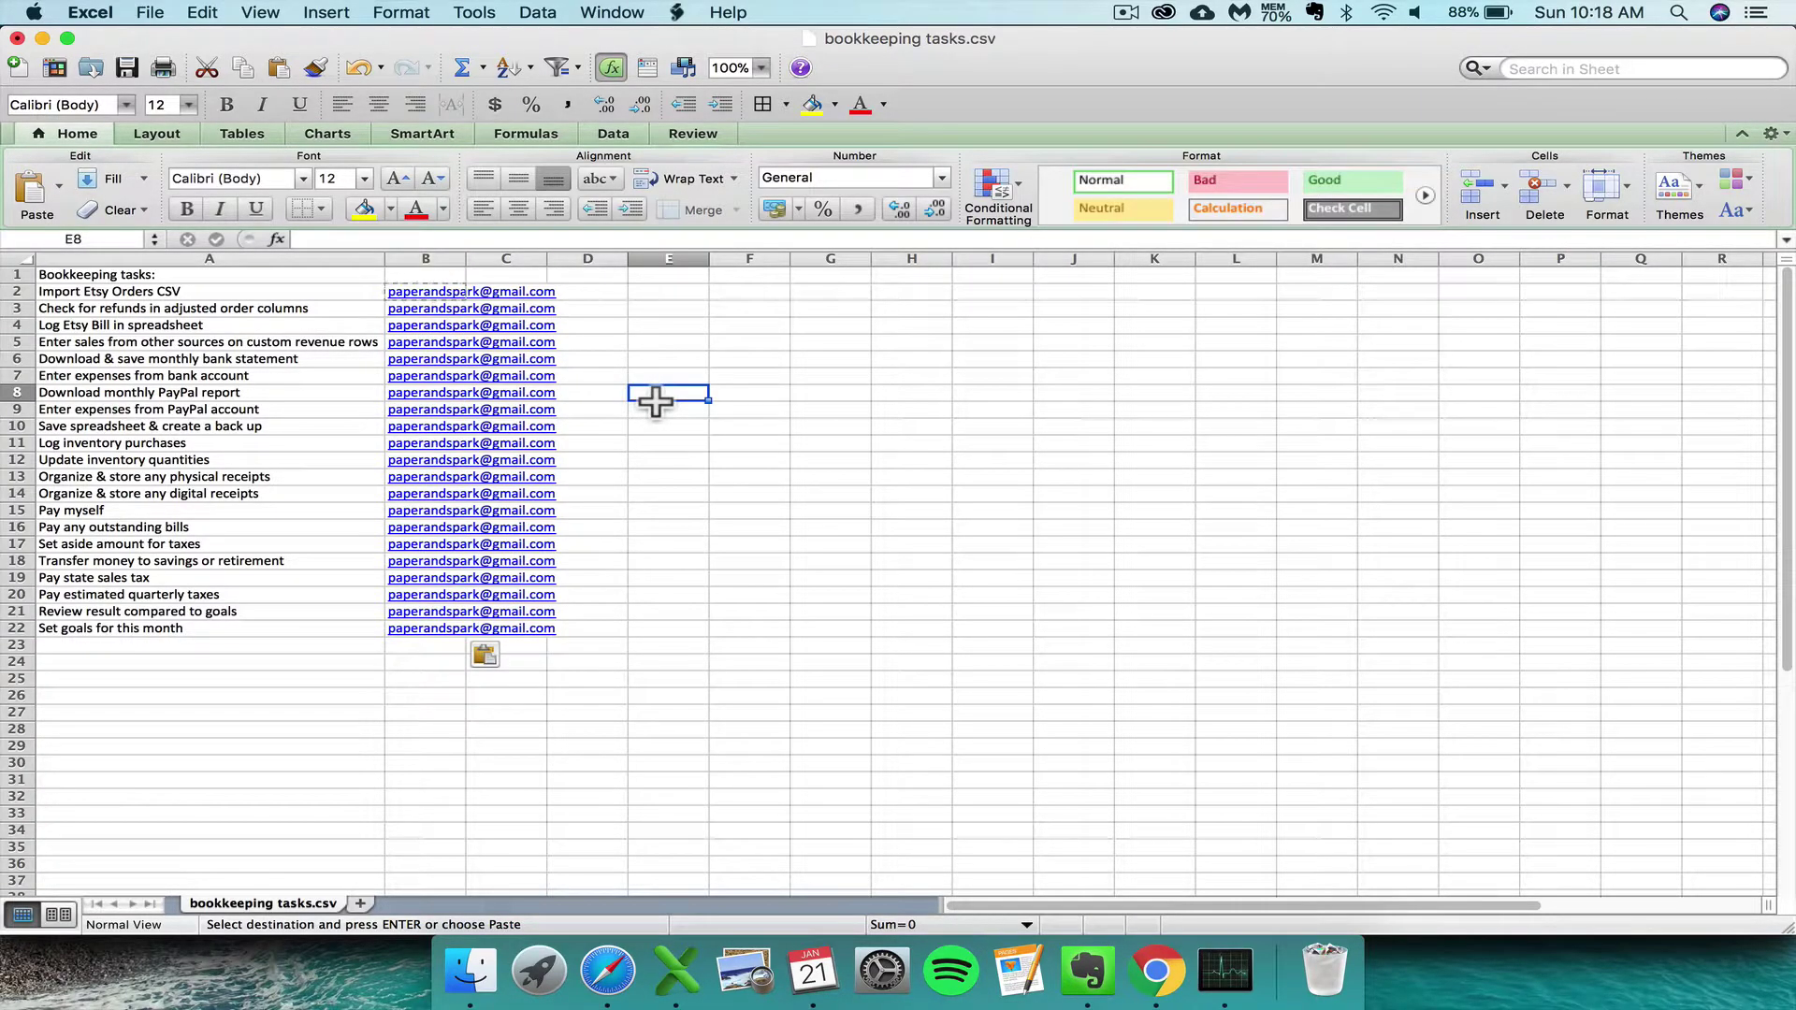
- Save bookkeeping tasks.csv, keeping CSV format despite the feature-loss warning
click(311, 374)
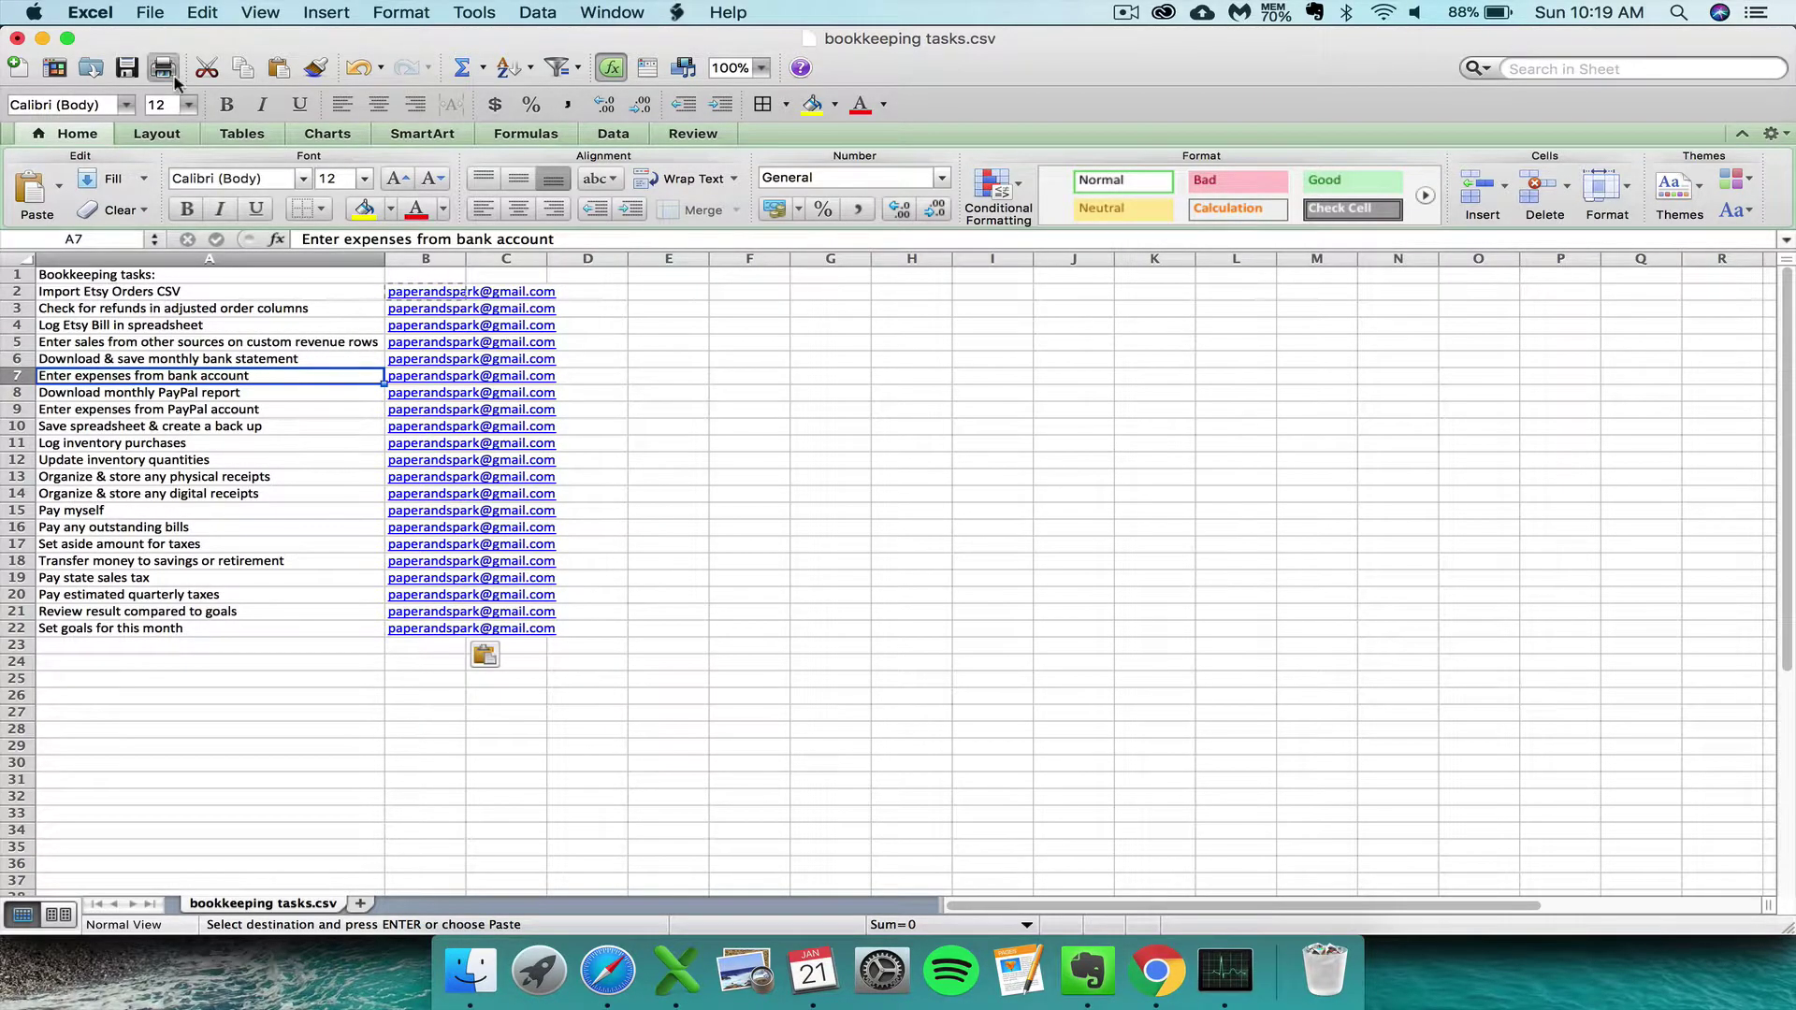
click(128, 69)
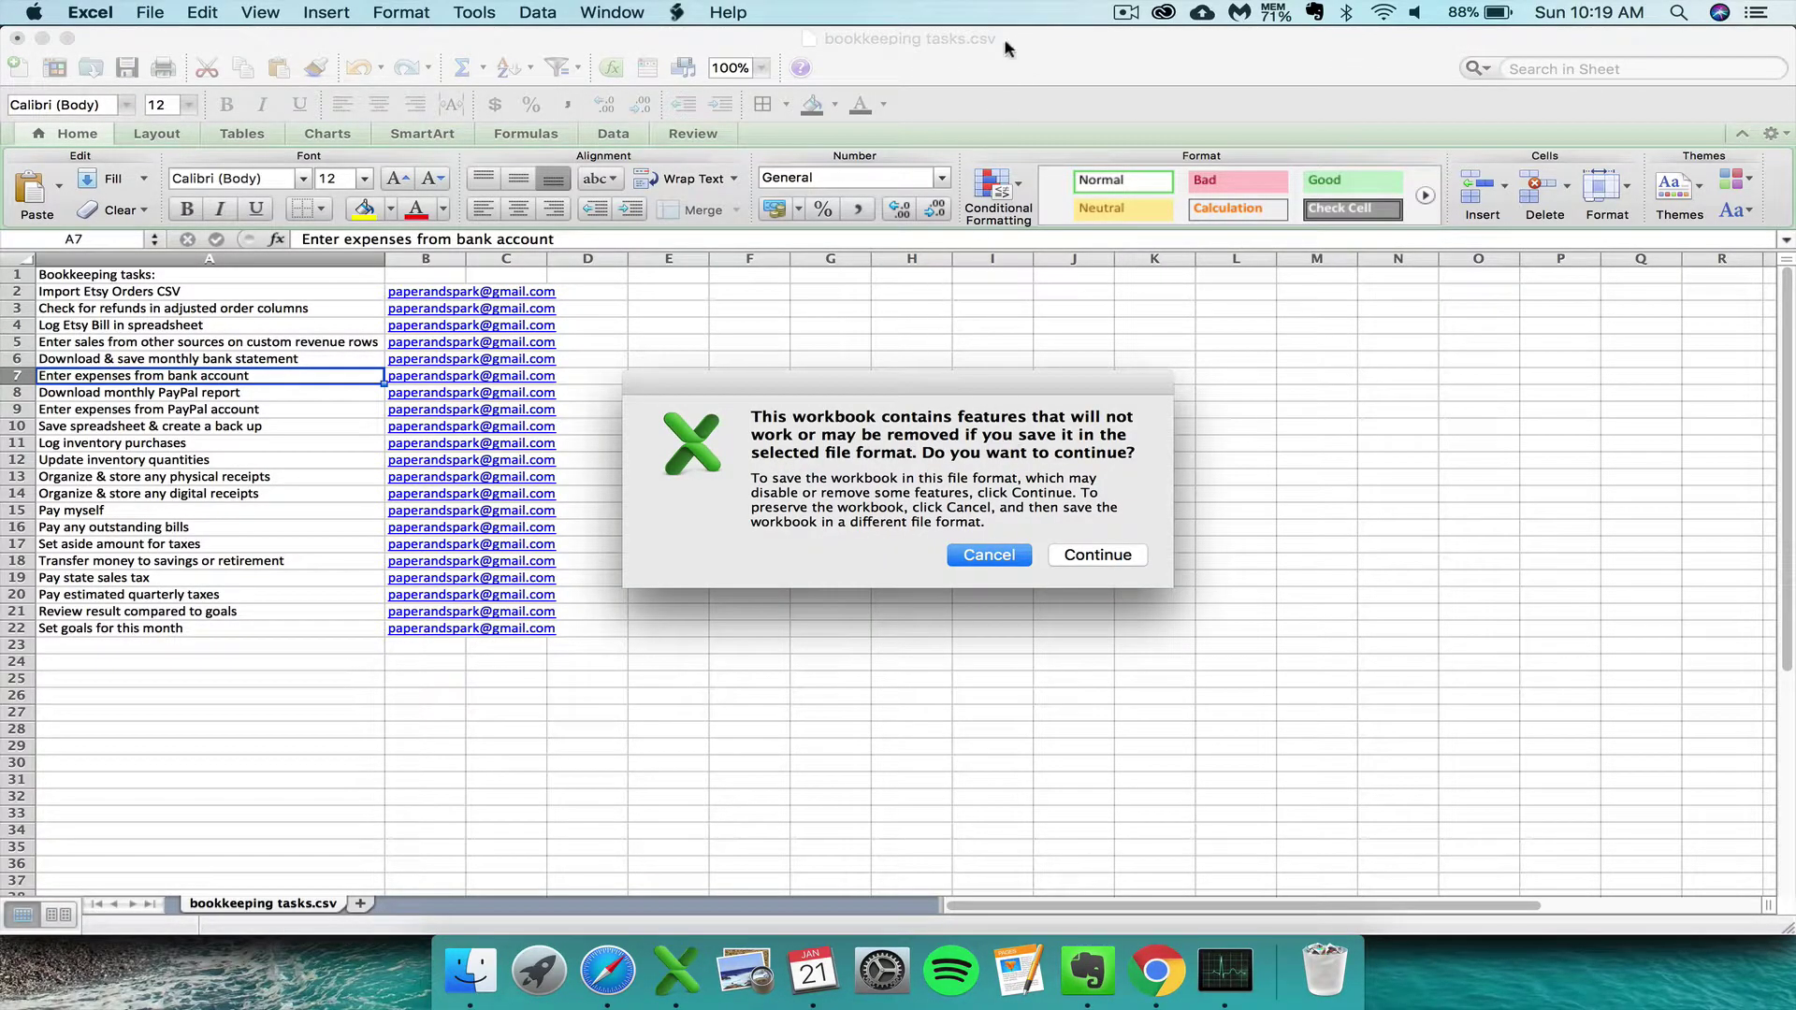
click(1111, 554)
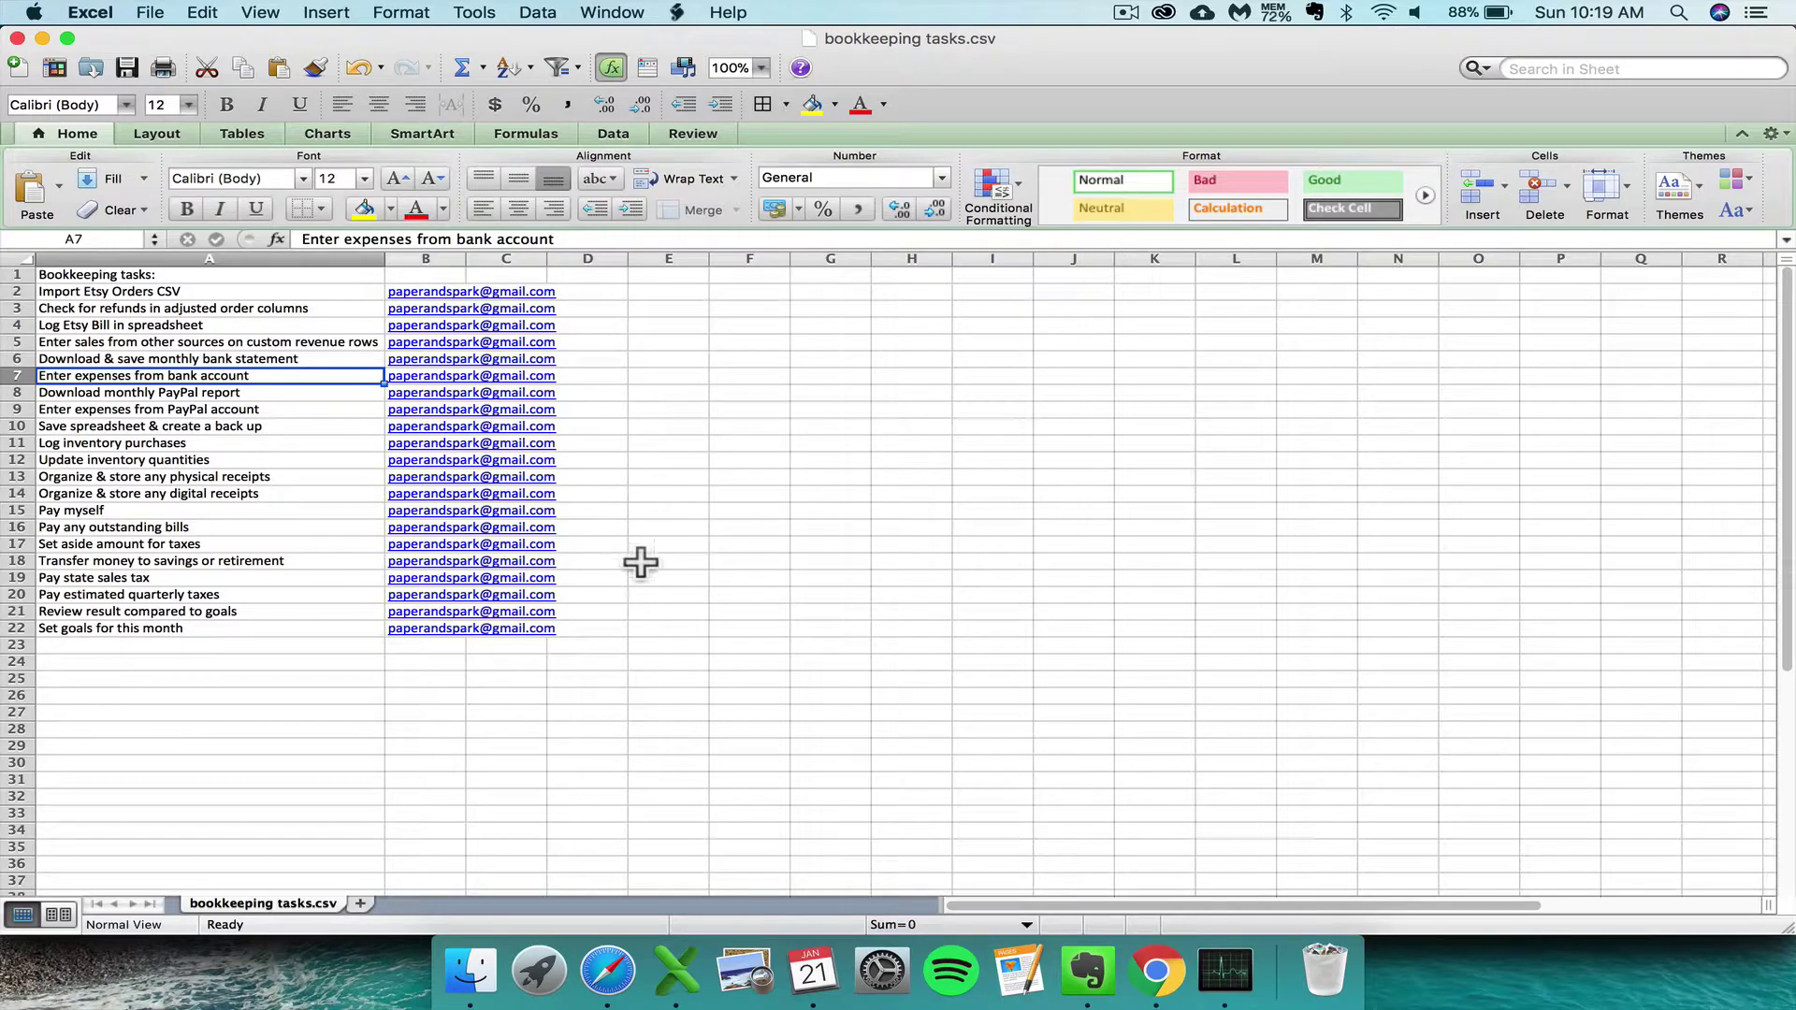
- Switch to Safari showing Asana's My Tasks page and scroll the project sidebar
click(607, 970)
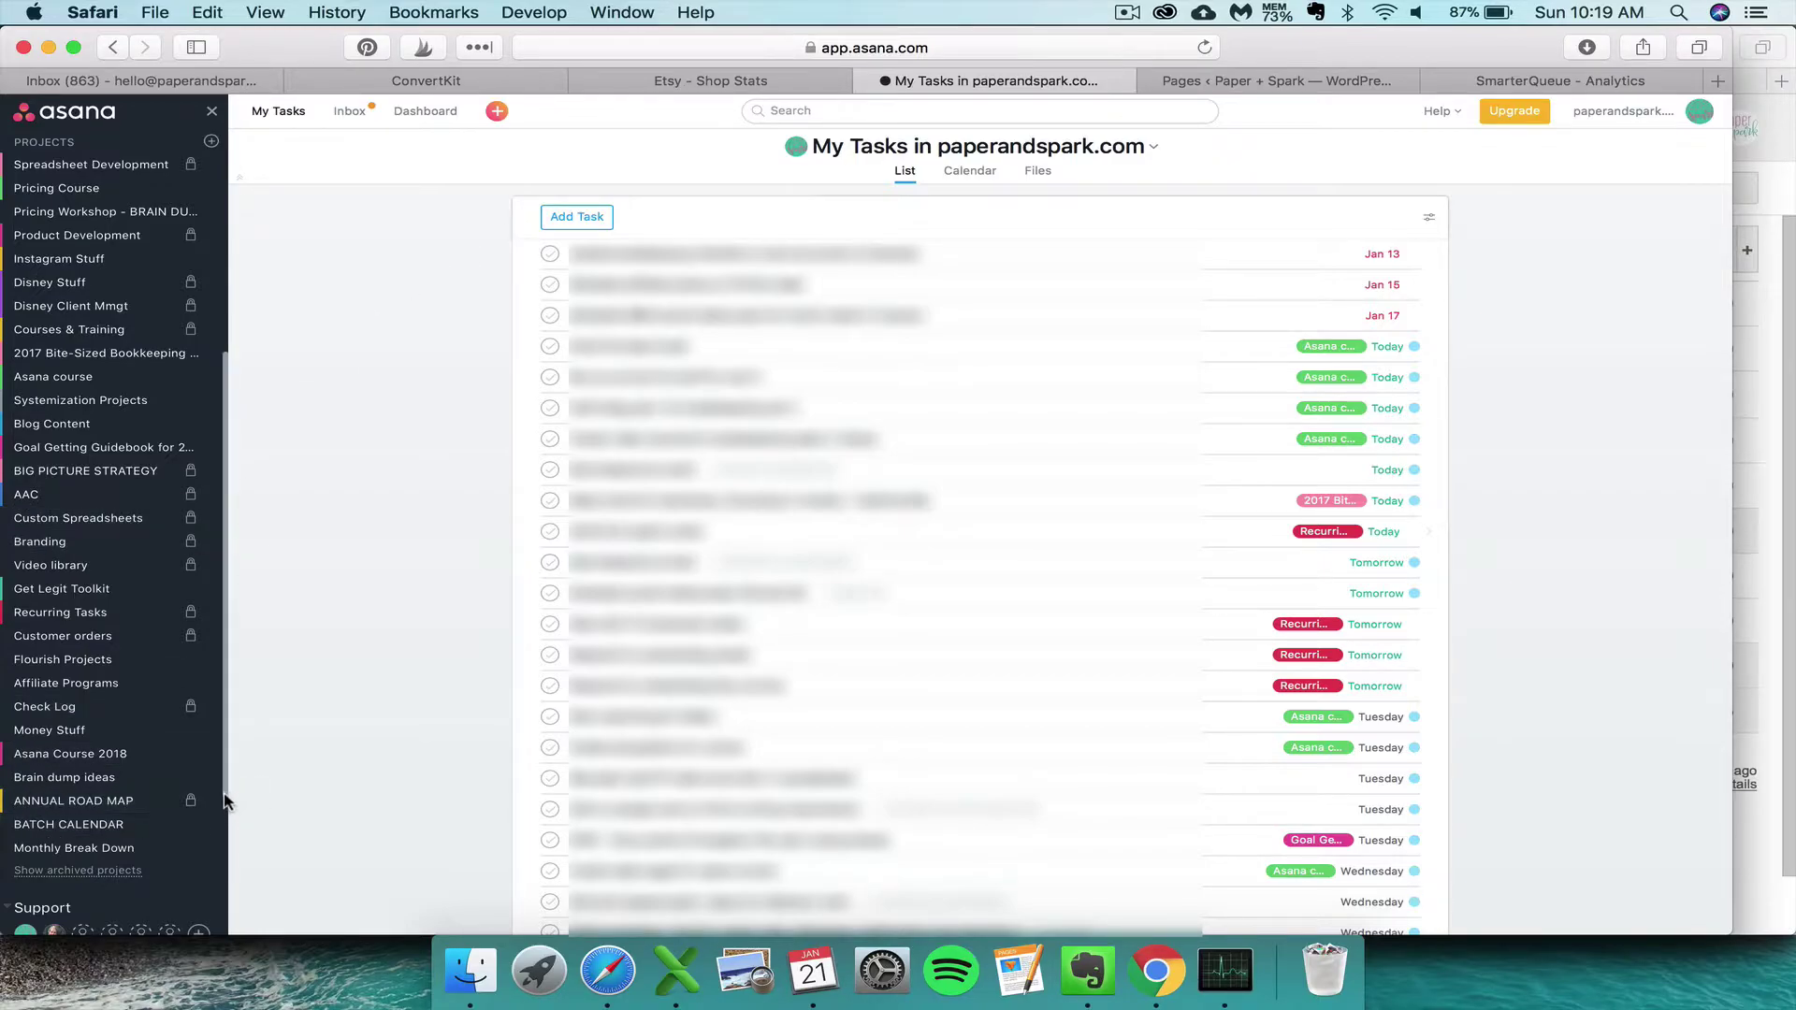
drag(224, 798, 225, 817)
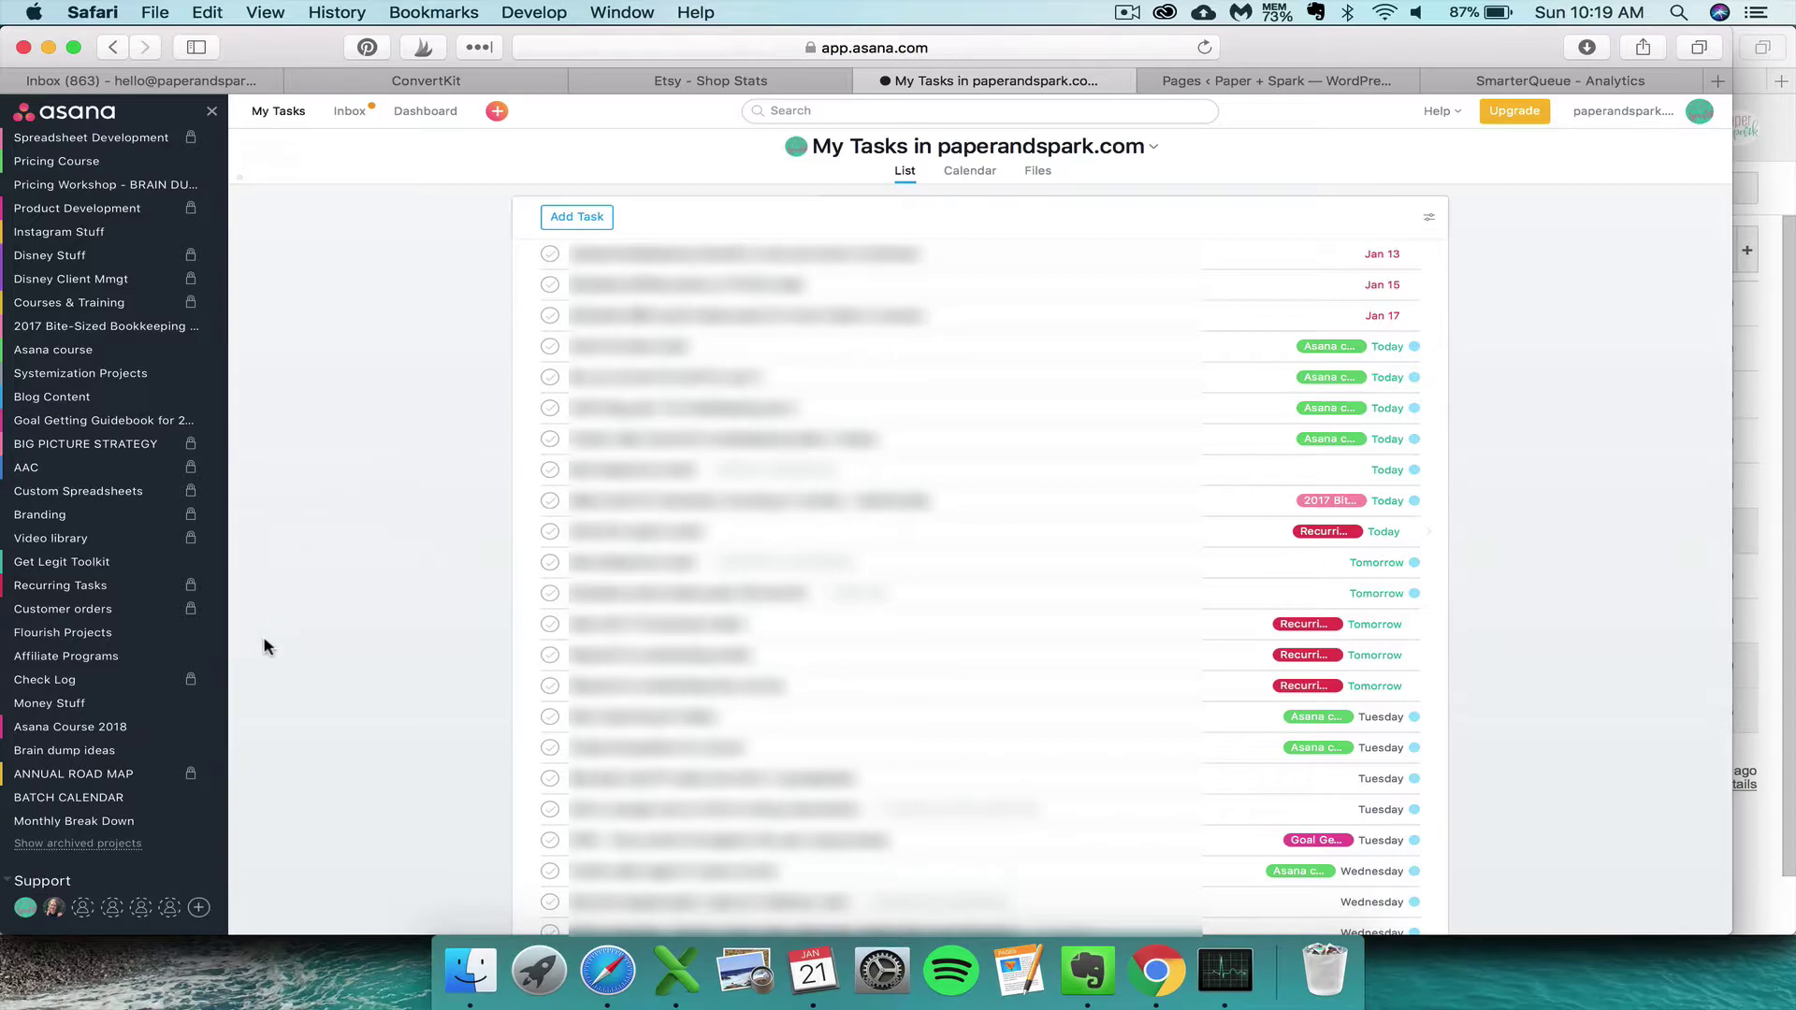
drag(224, 700, 396, 384)
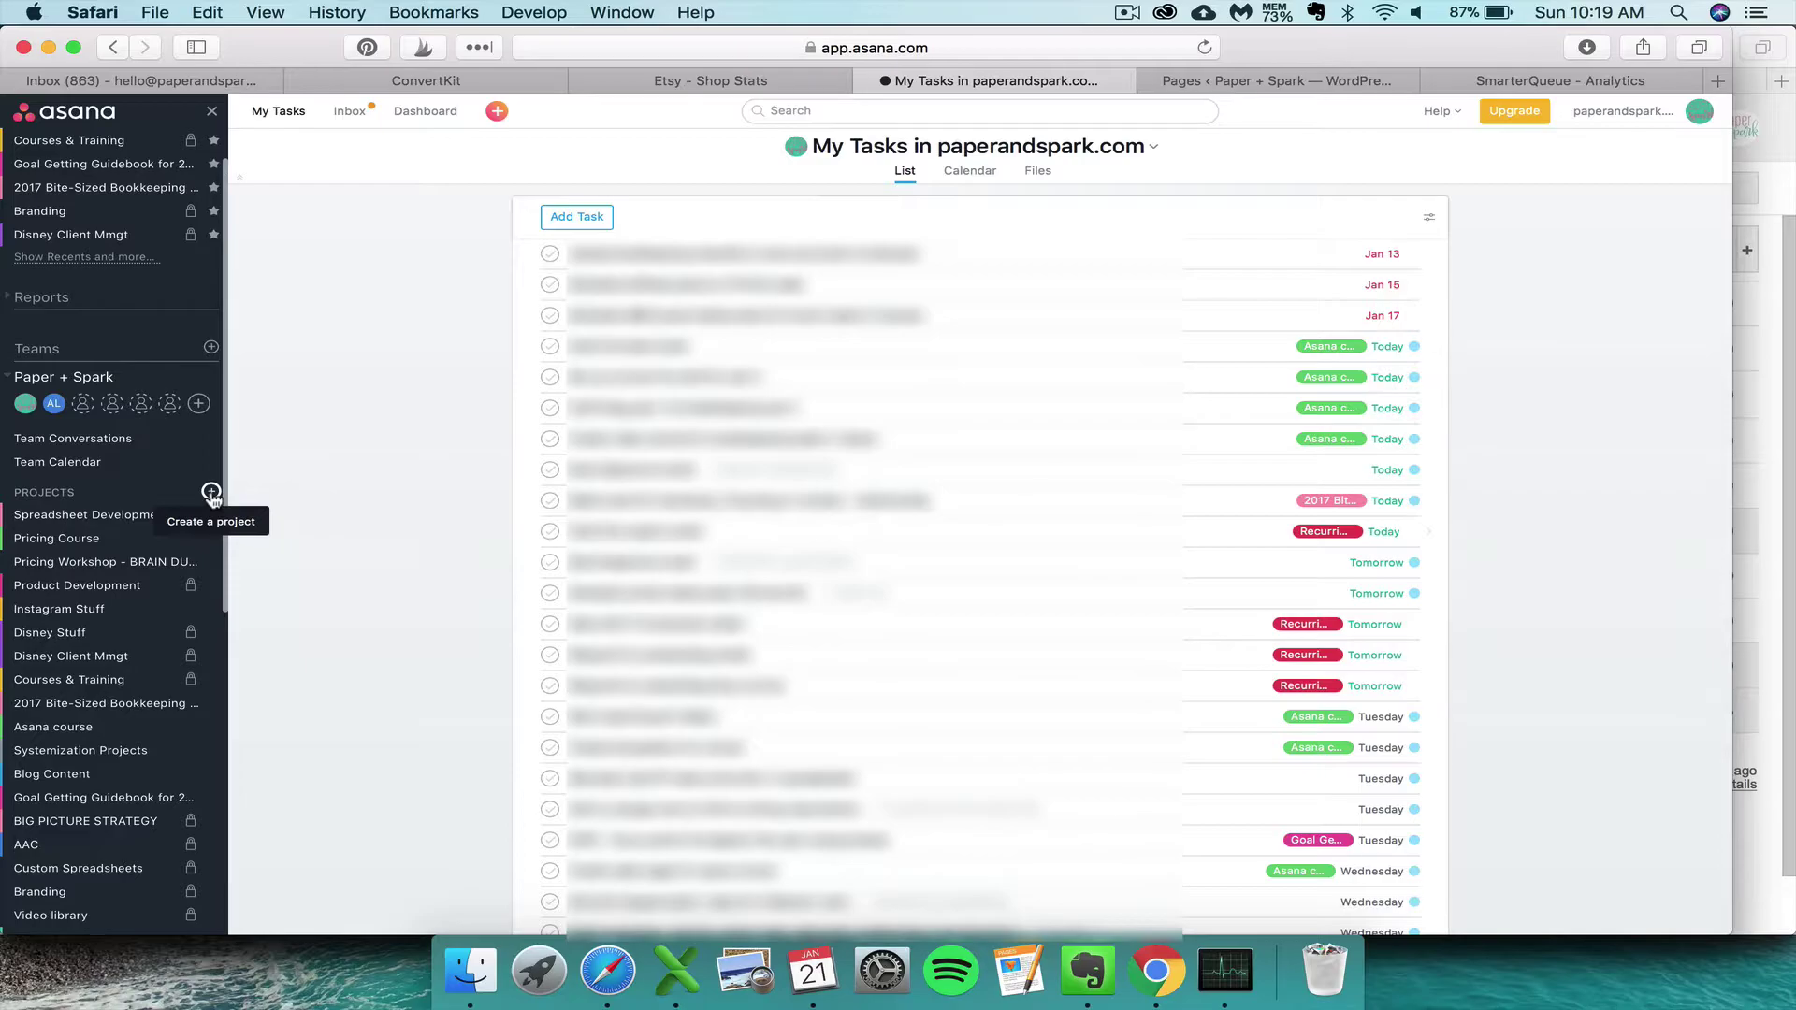
- Create a new List-layout project named 'Bookkeeping Tasks' from the quick-add menu
click(495, 114)
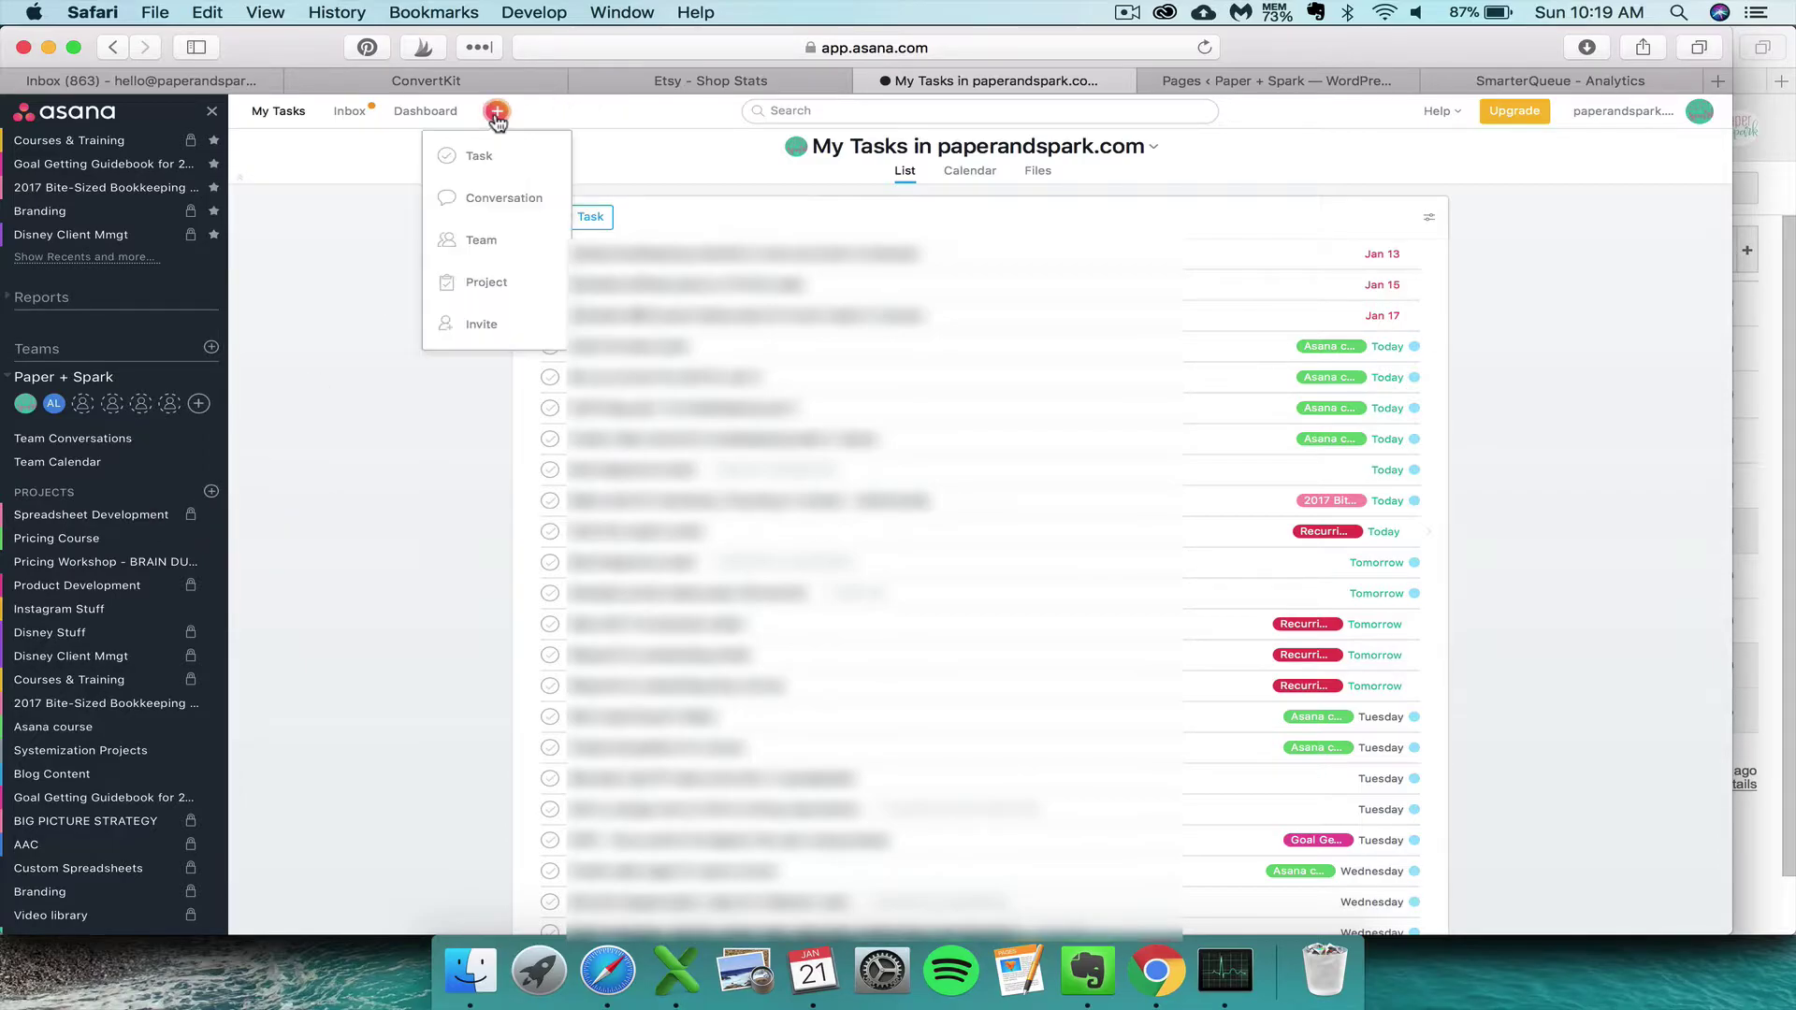
click(495, 297)
text(B)
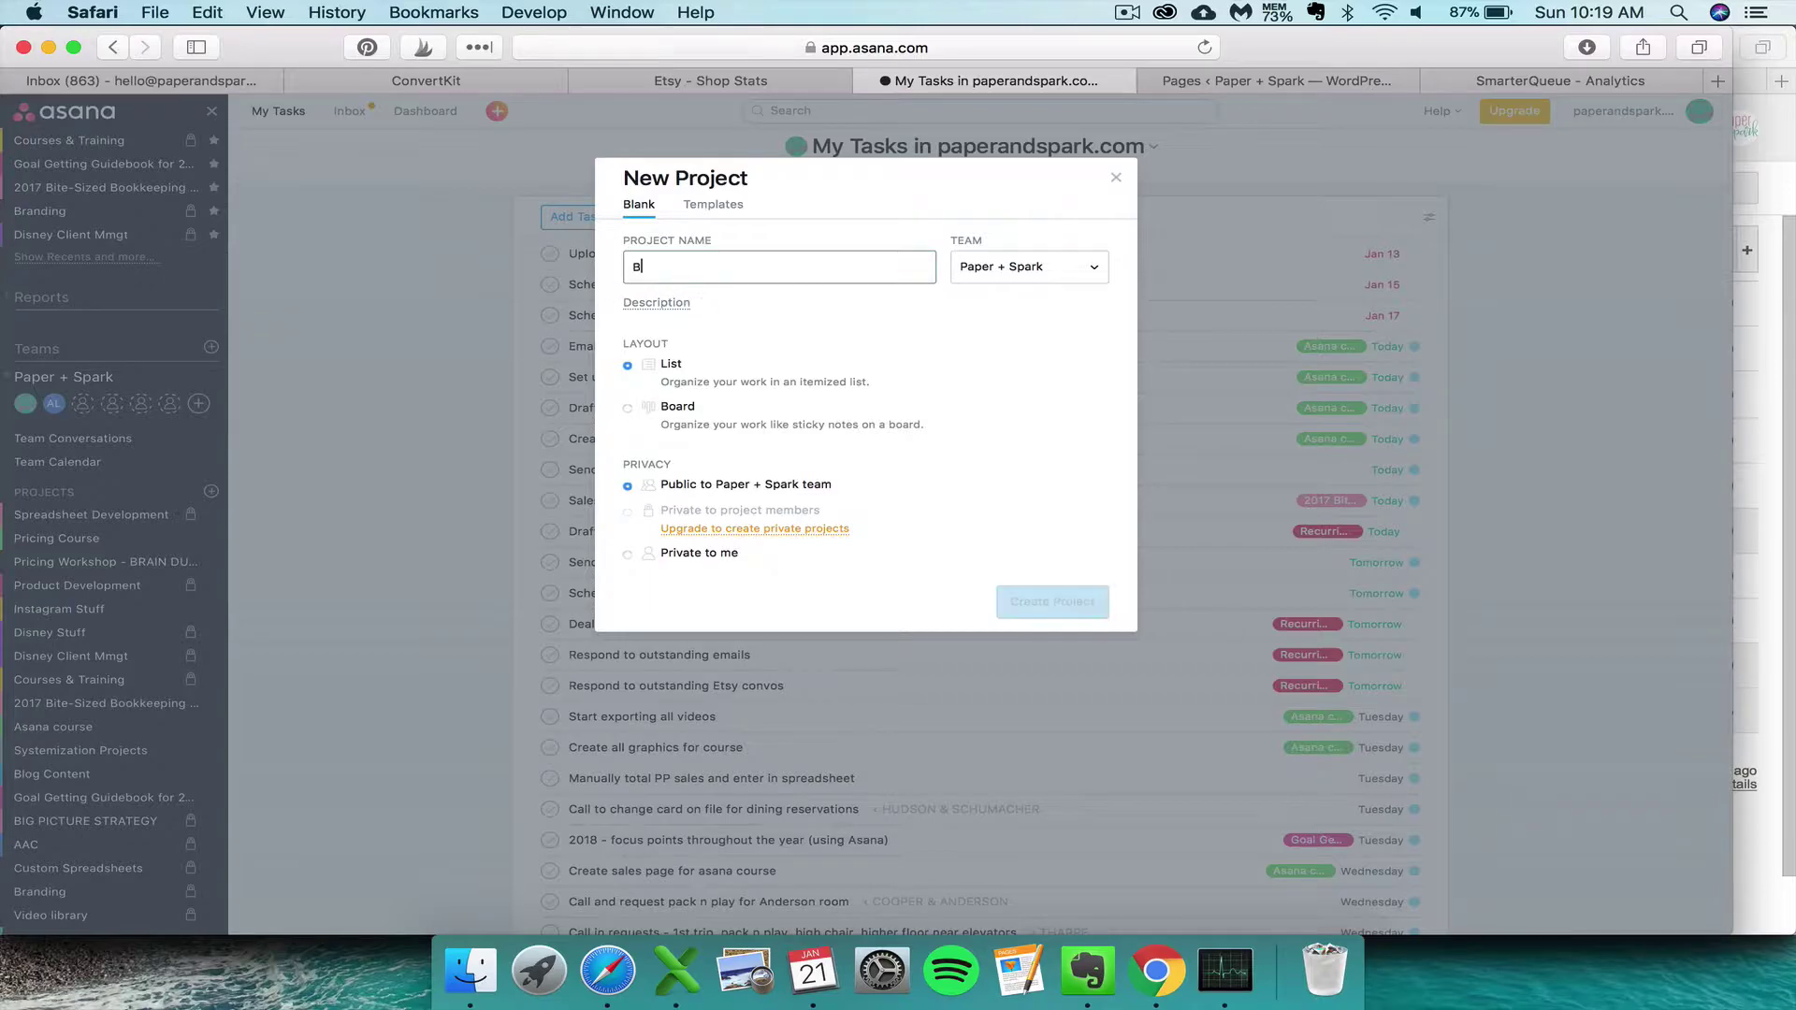
text(ookkeeping Tasks)
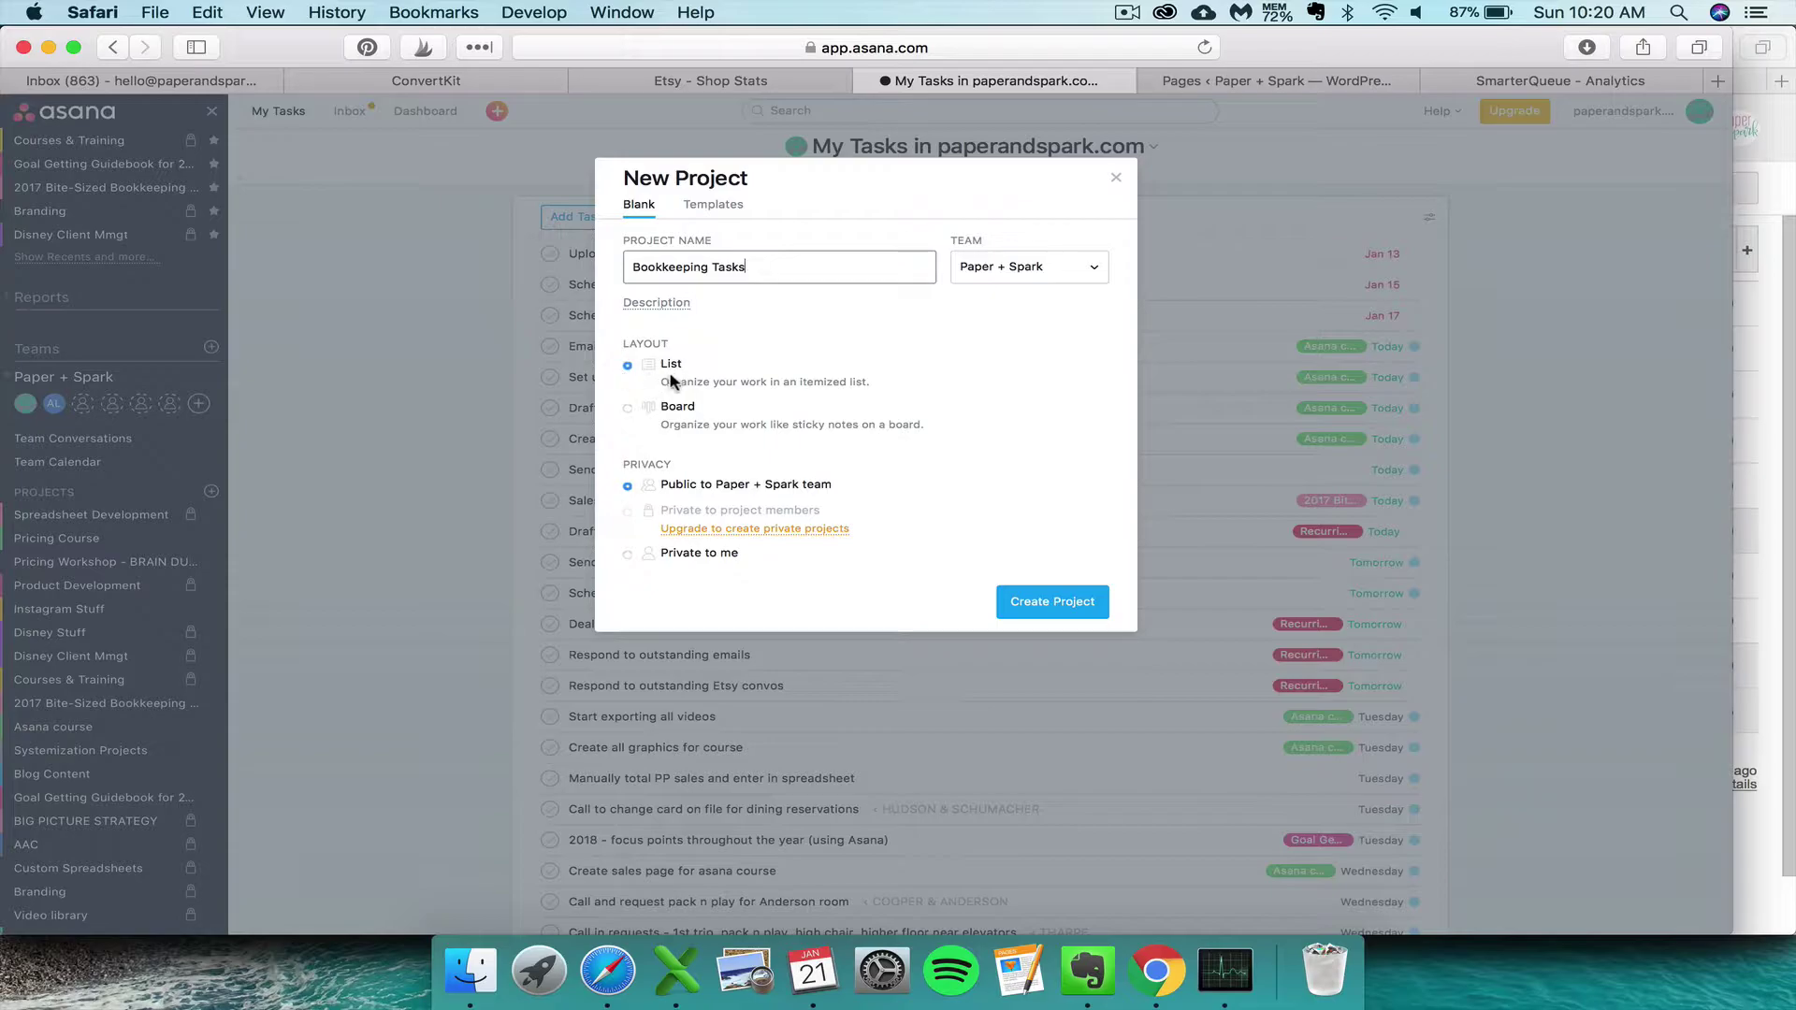
key(Return)
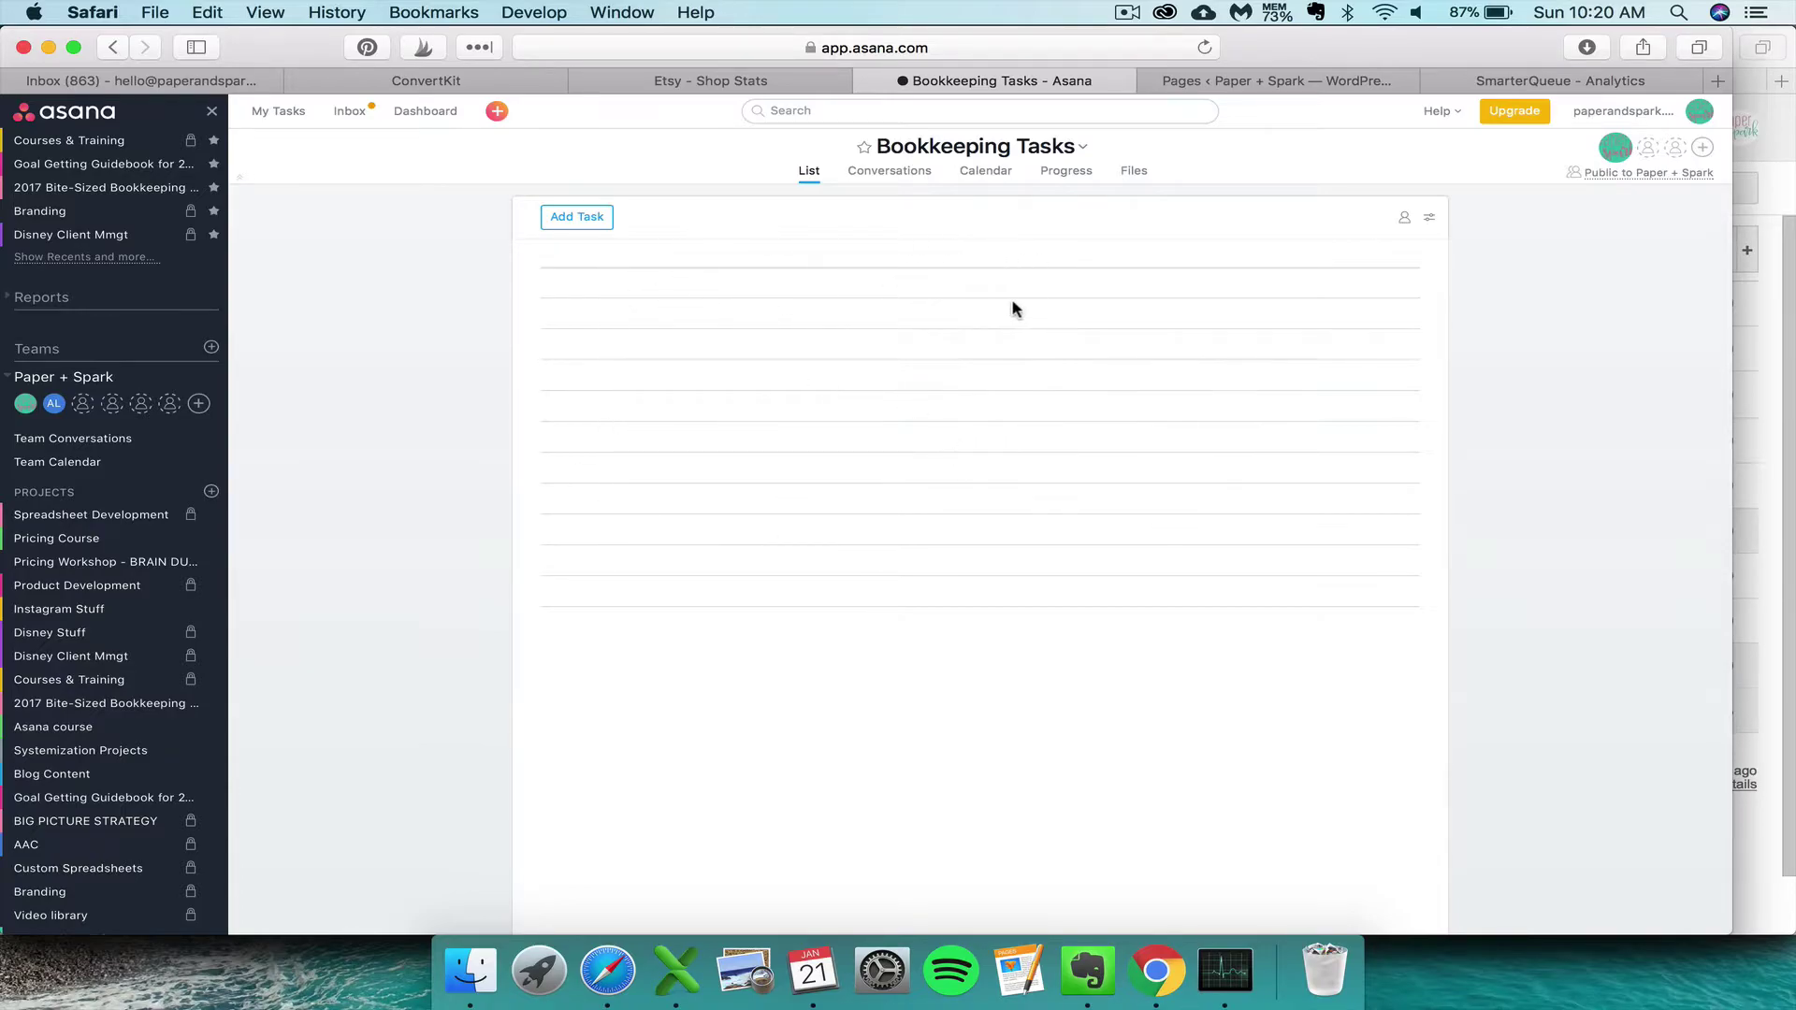
- Start a CSV task import and load bookkeeping tasks.csv from the 2018 - asana folder
click(1087, 149)
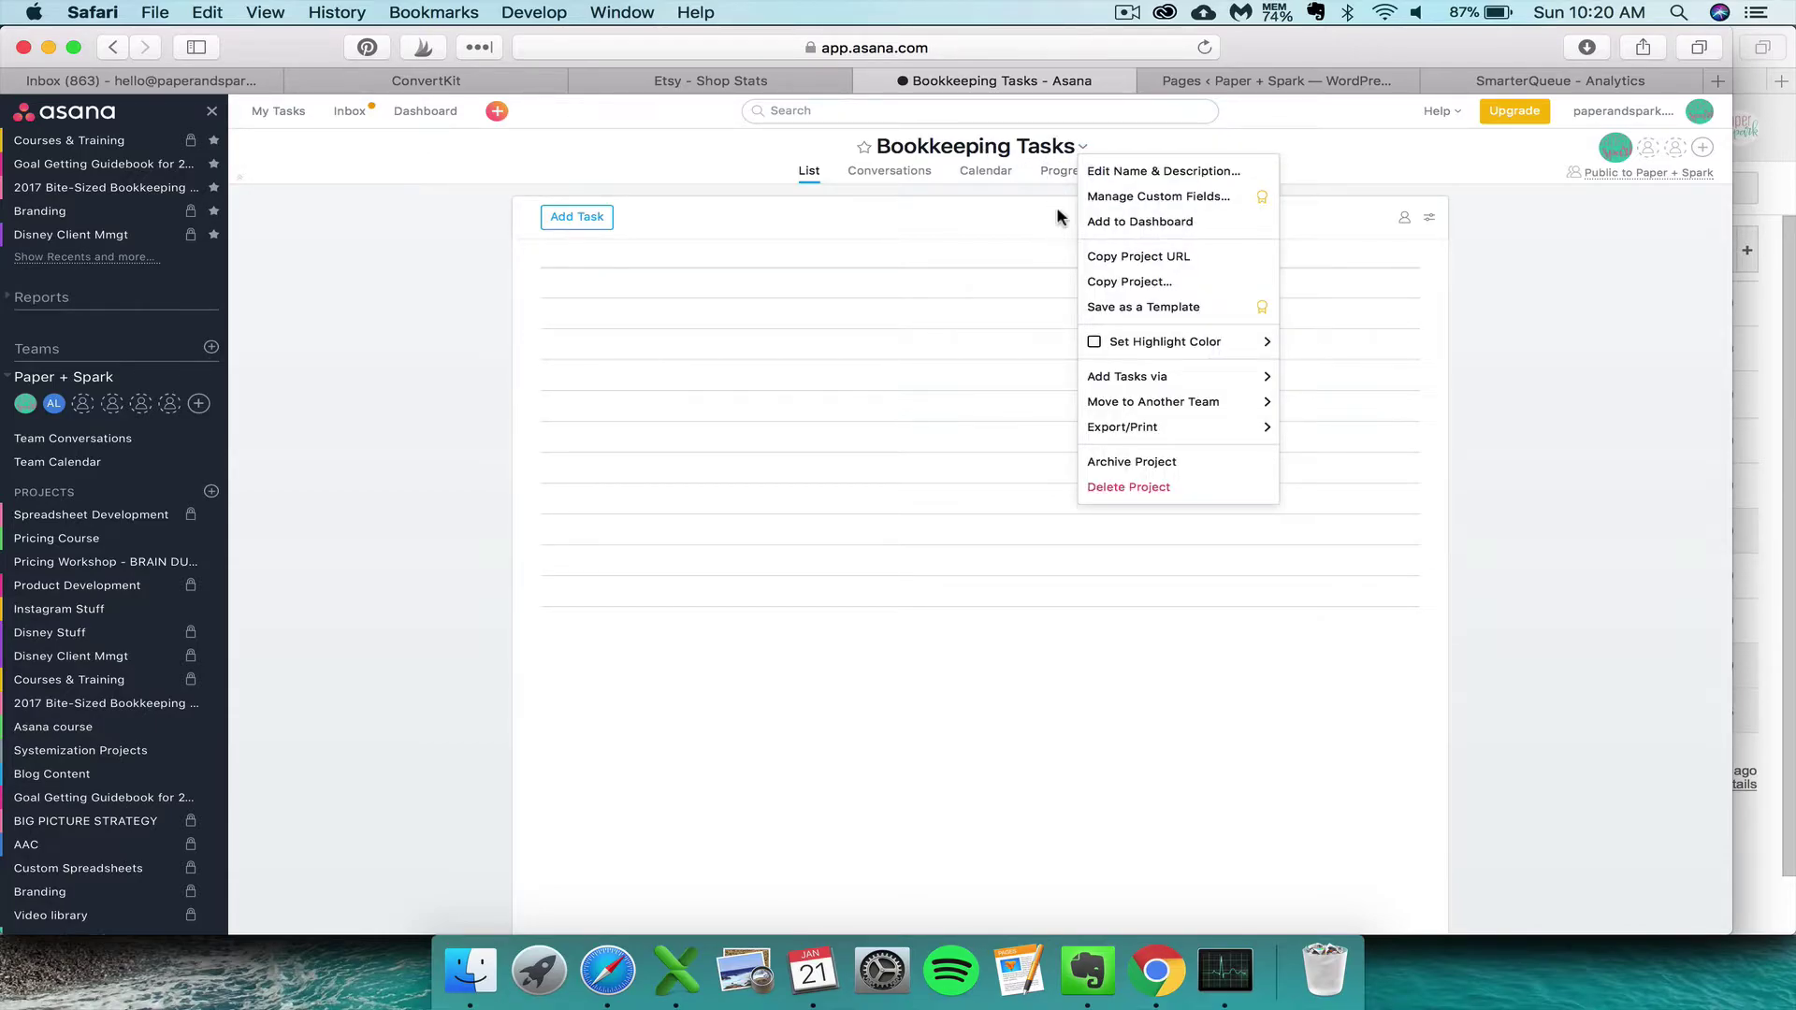
mouse_move(1205, 363)
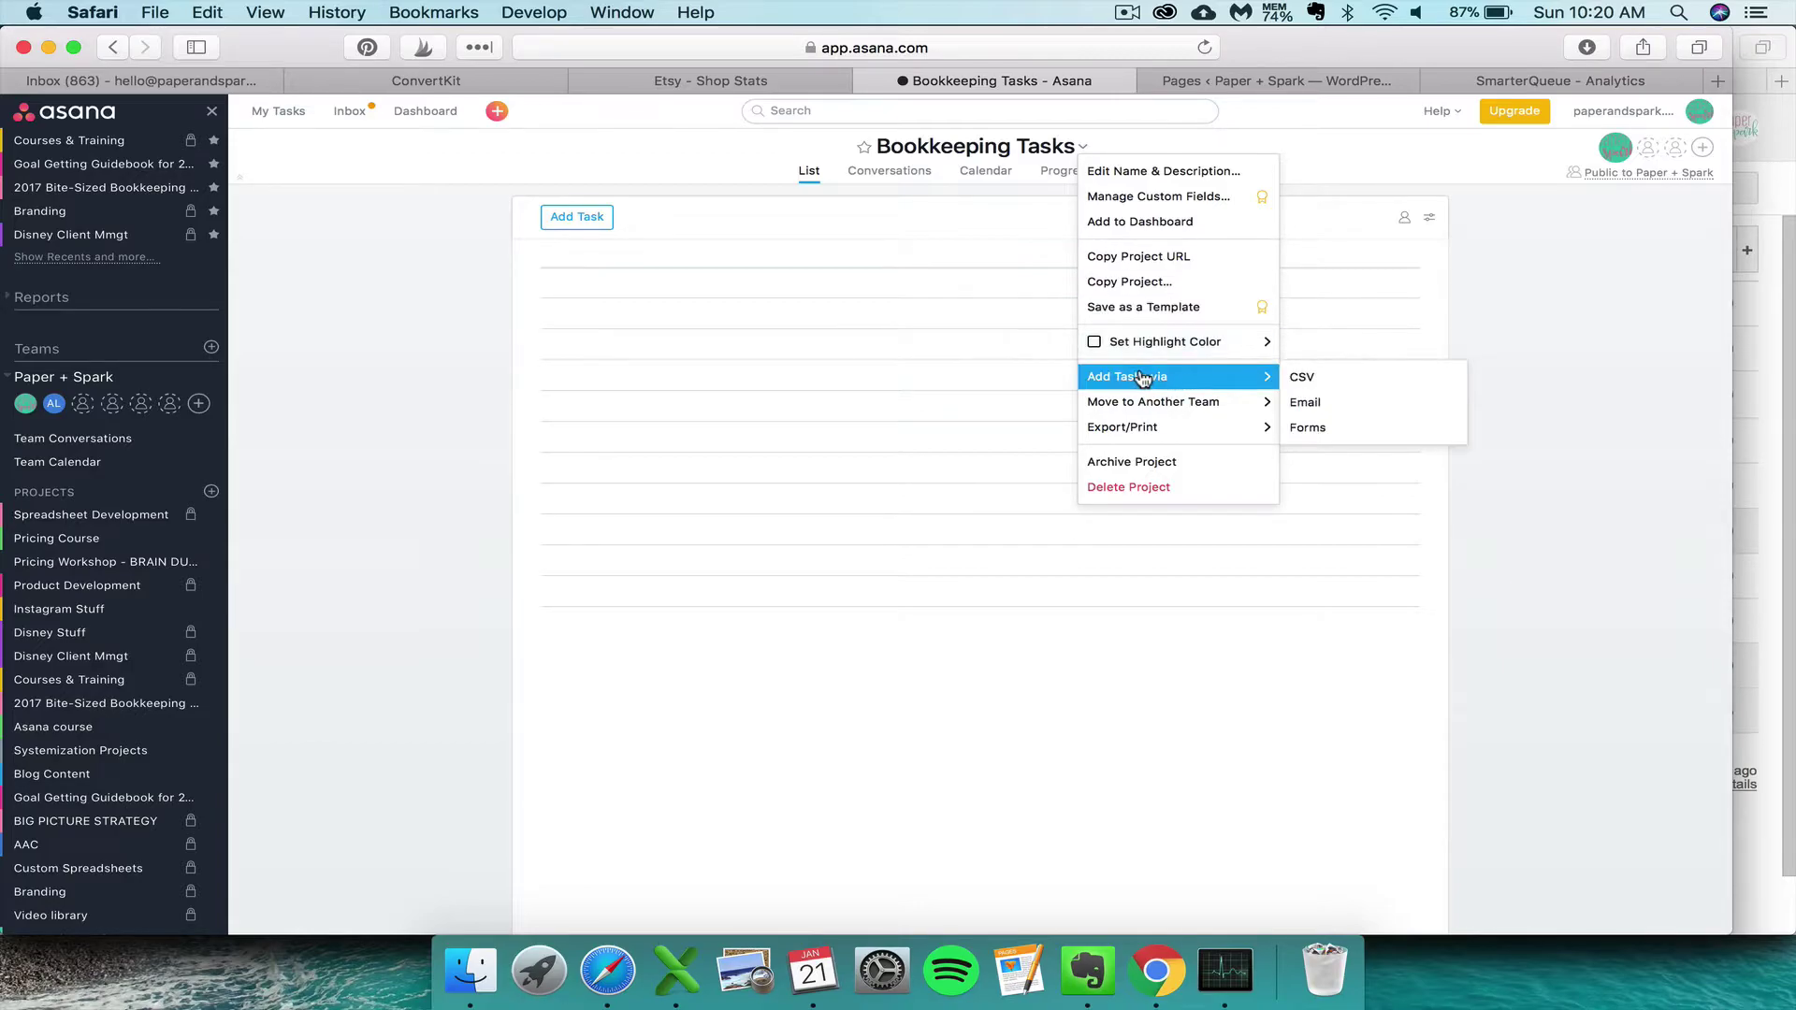
click(1295, 378)
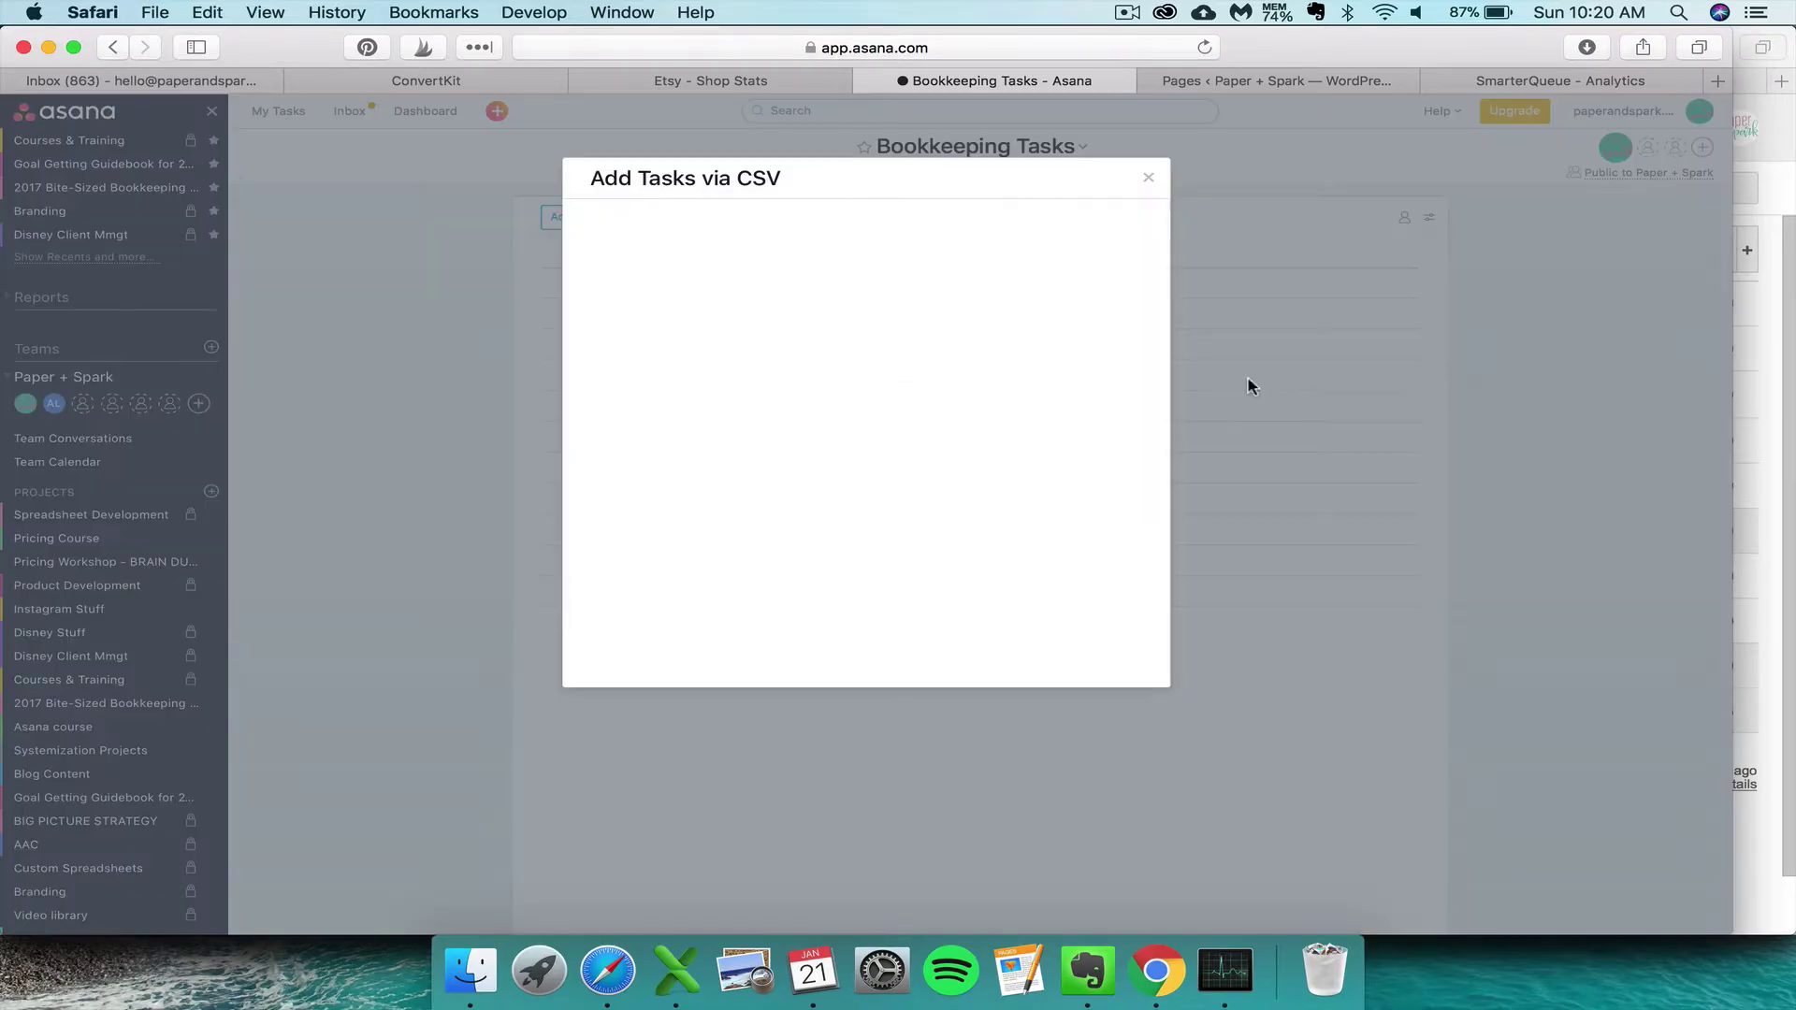
click(793, 500)
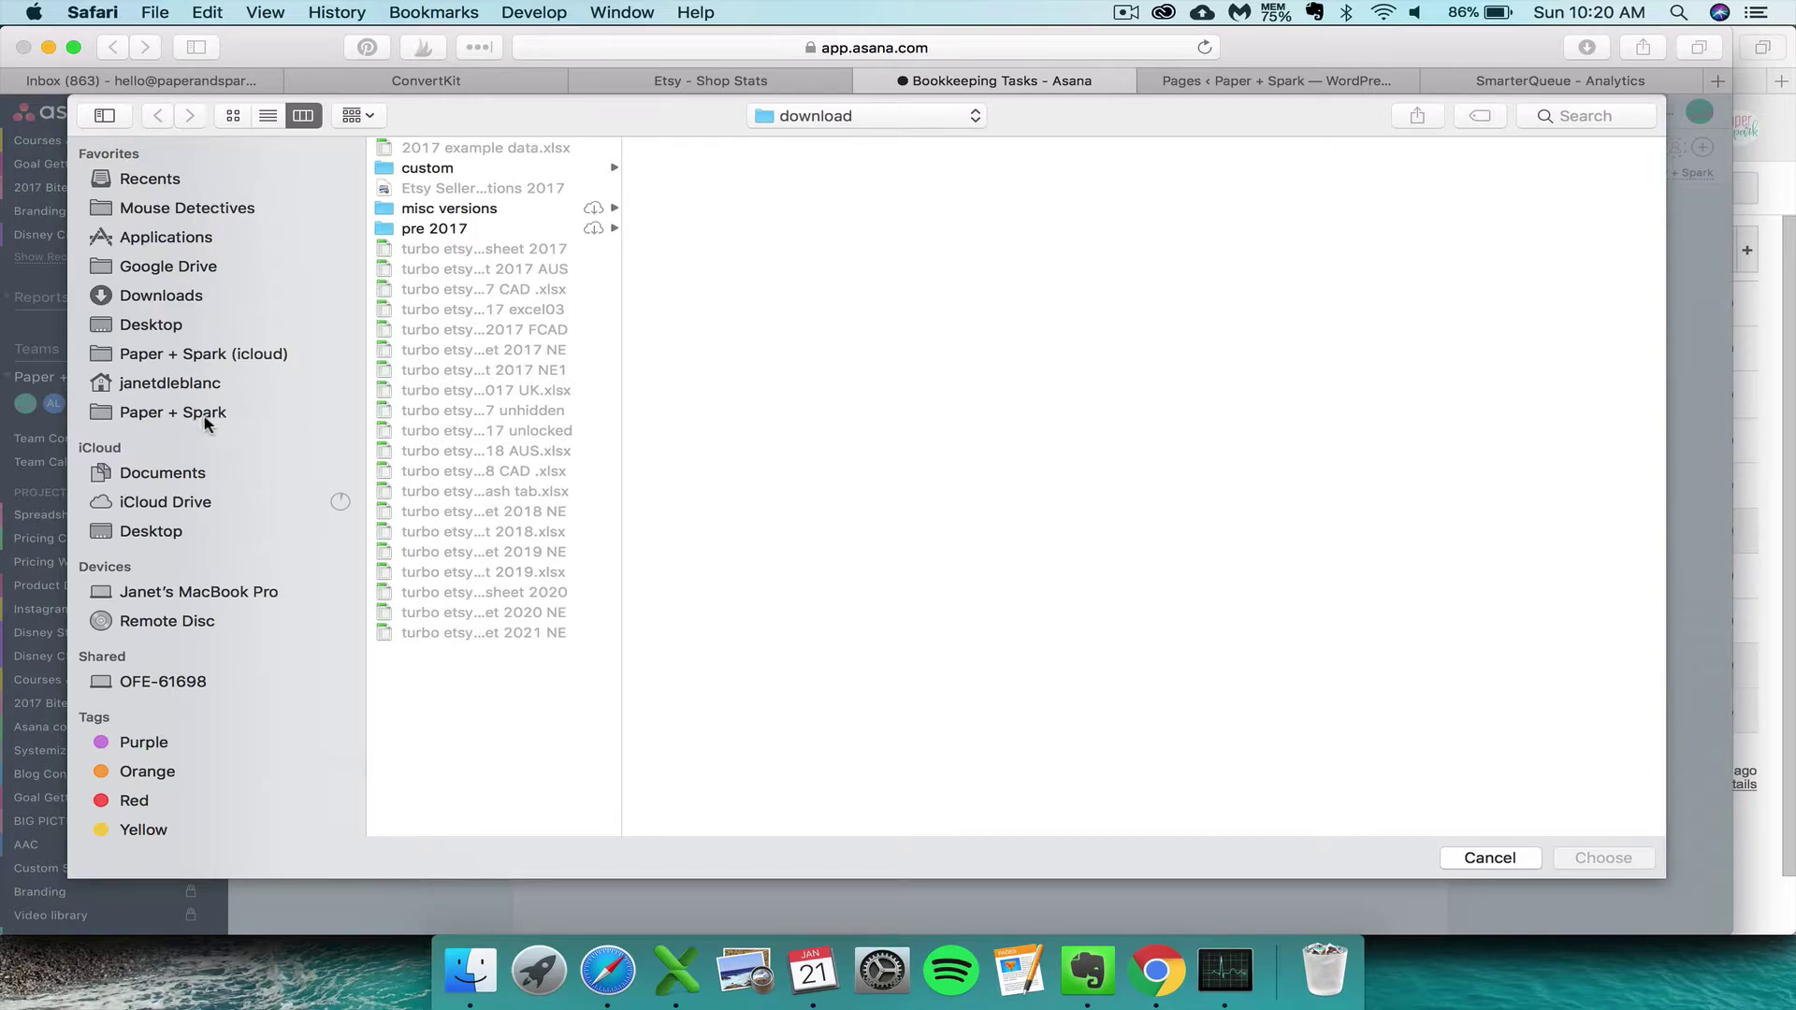
click(191, 360)
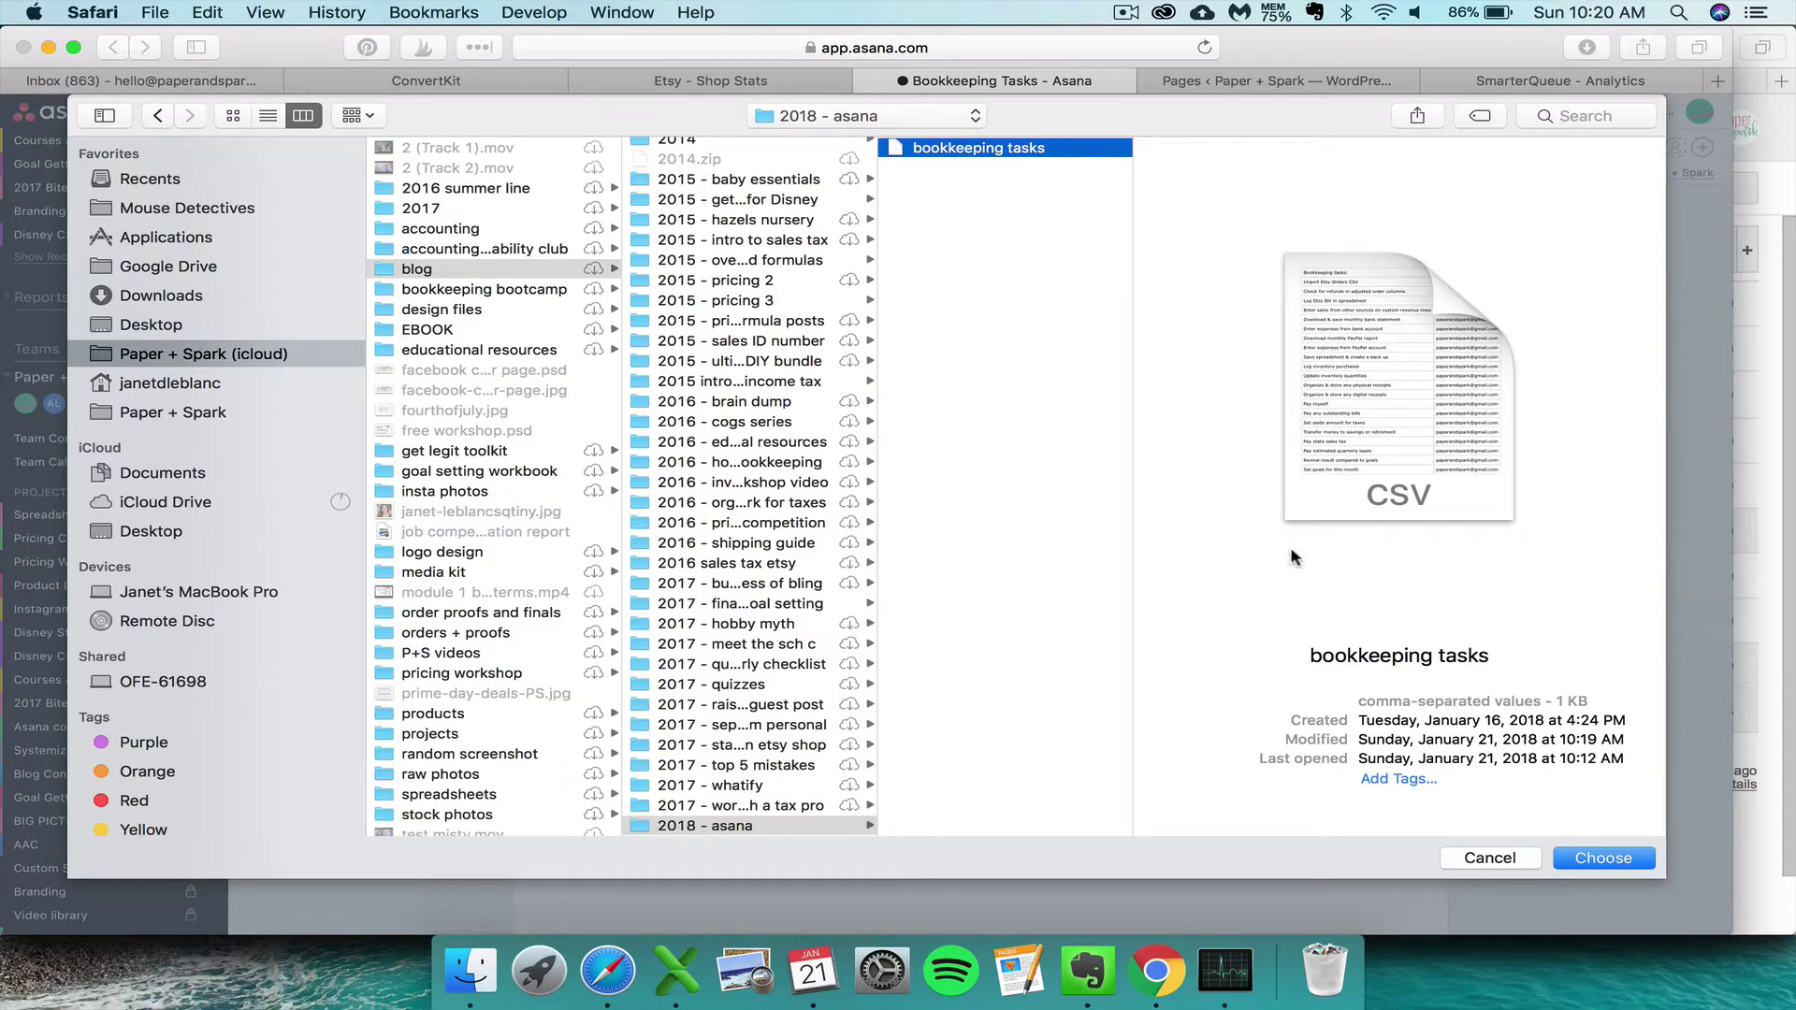
click(1602, 857)
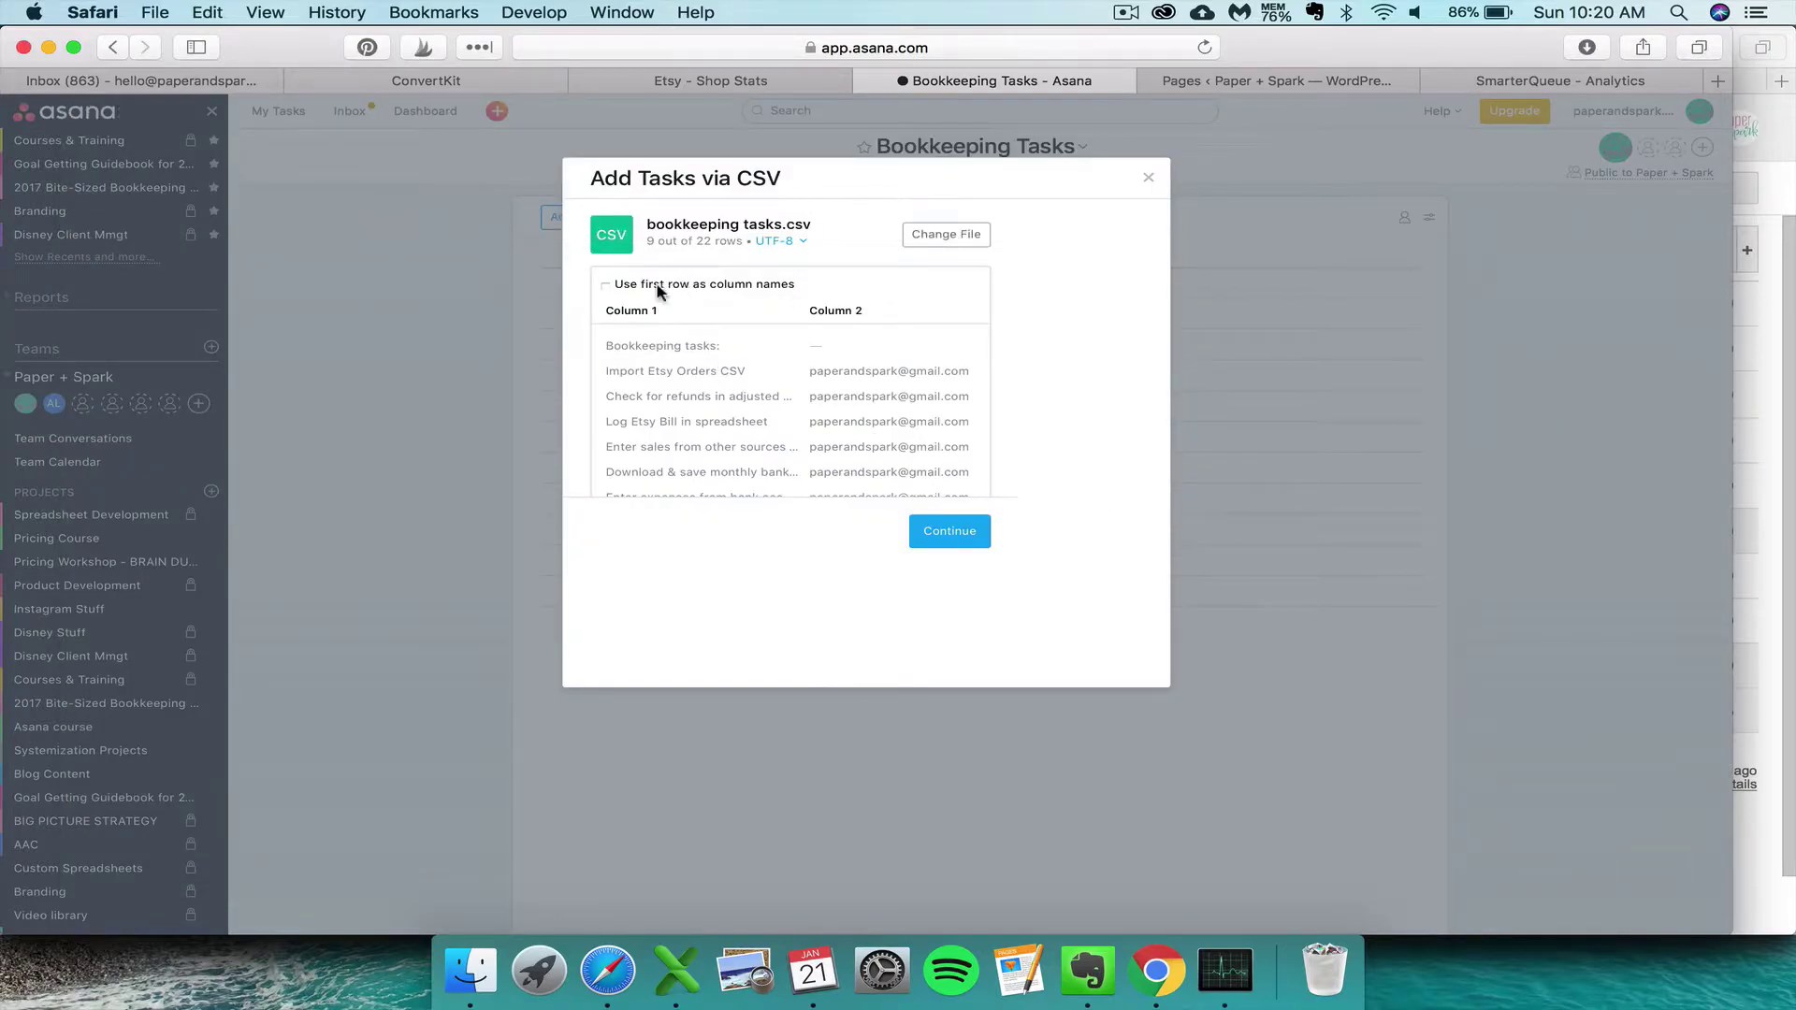
- Use the CSV's first row as column names and map Column 2 to Task Assignee
click(604, 283)
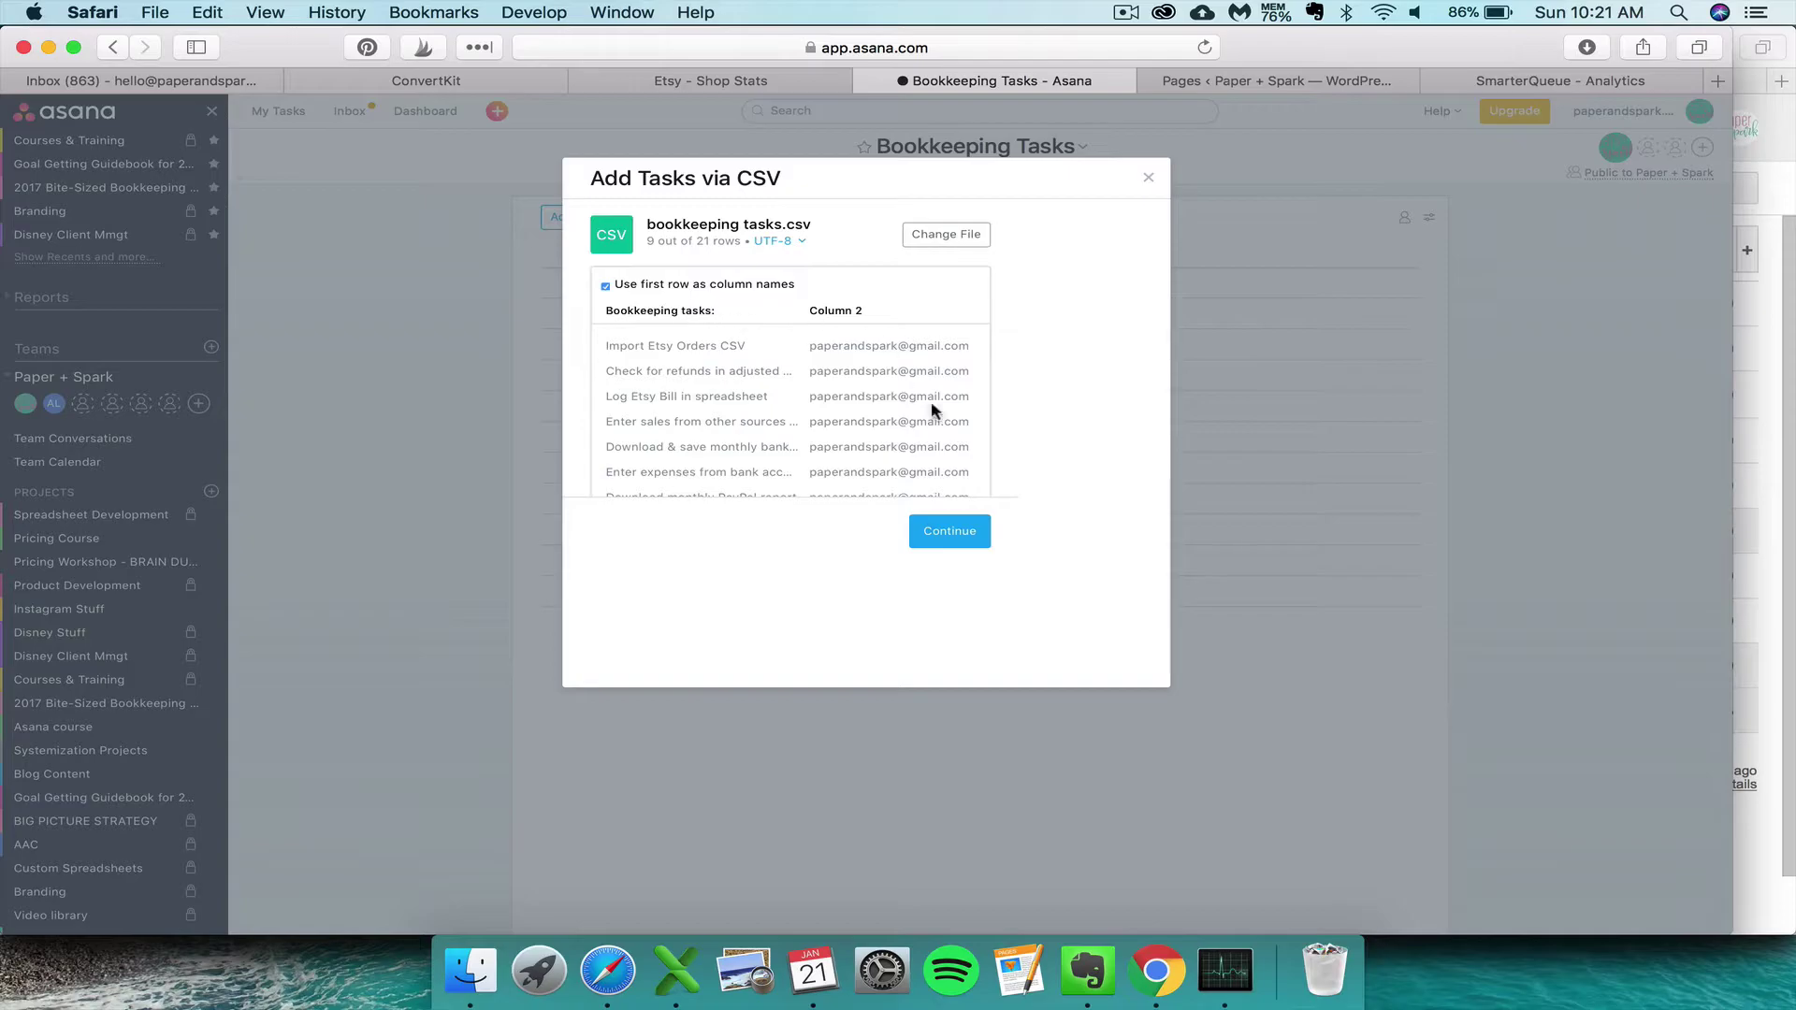
click(952, 541)
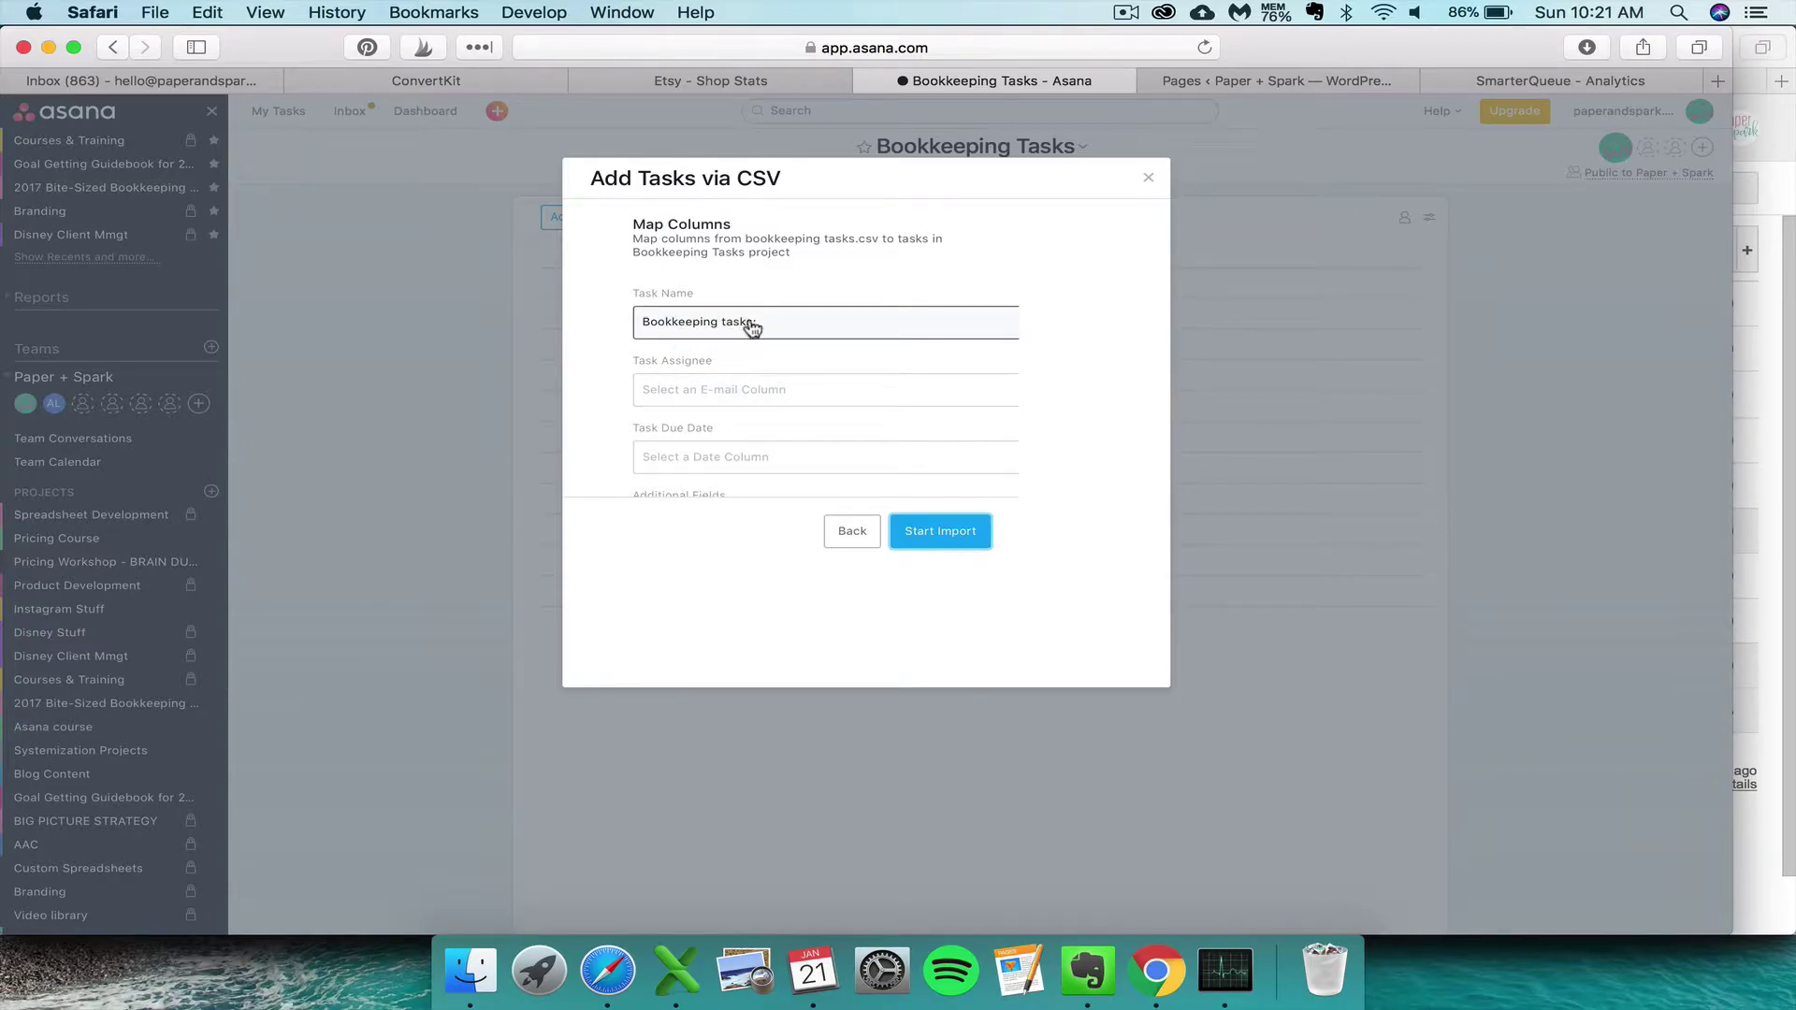
click(725, 402)
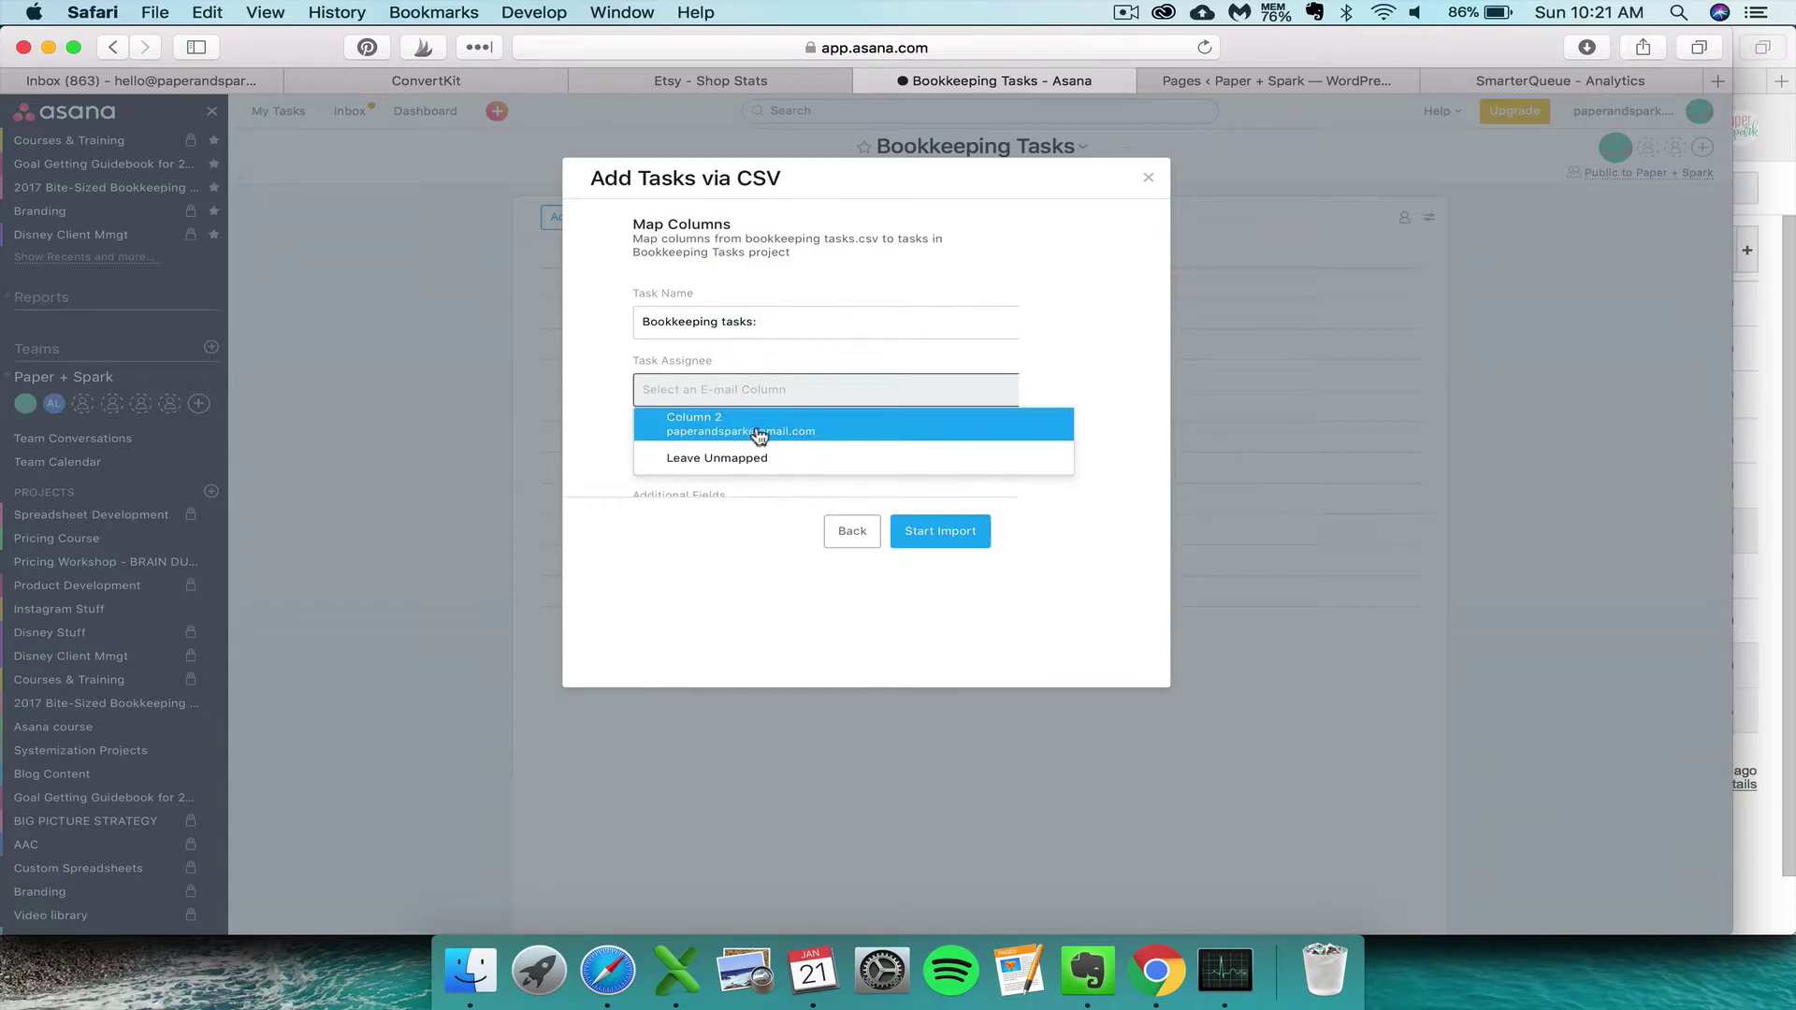
click(823, 430)
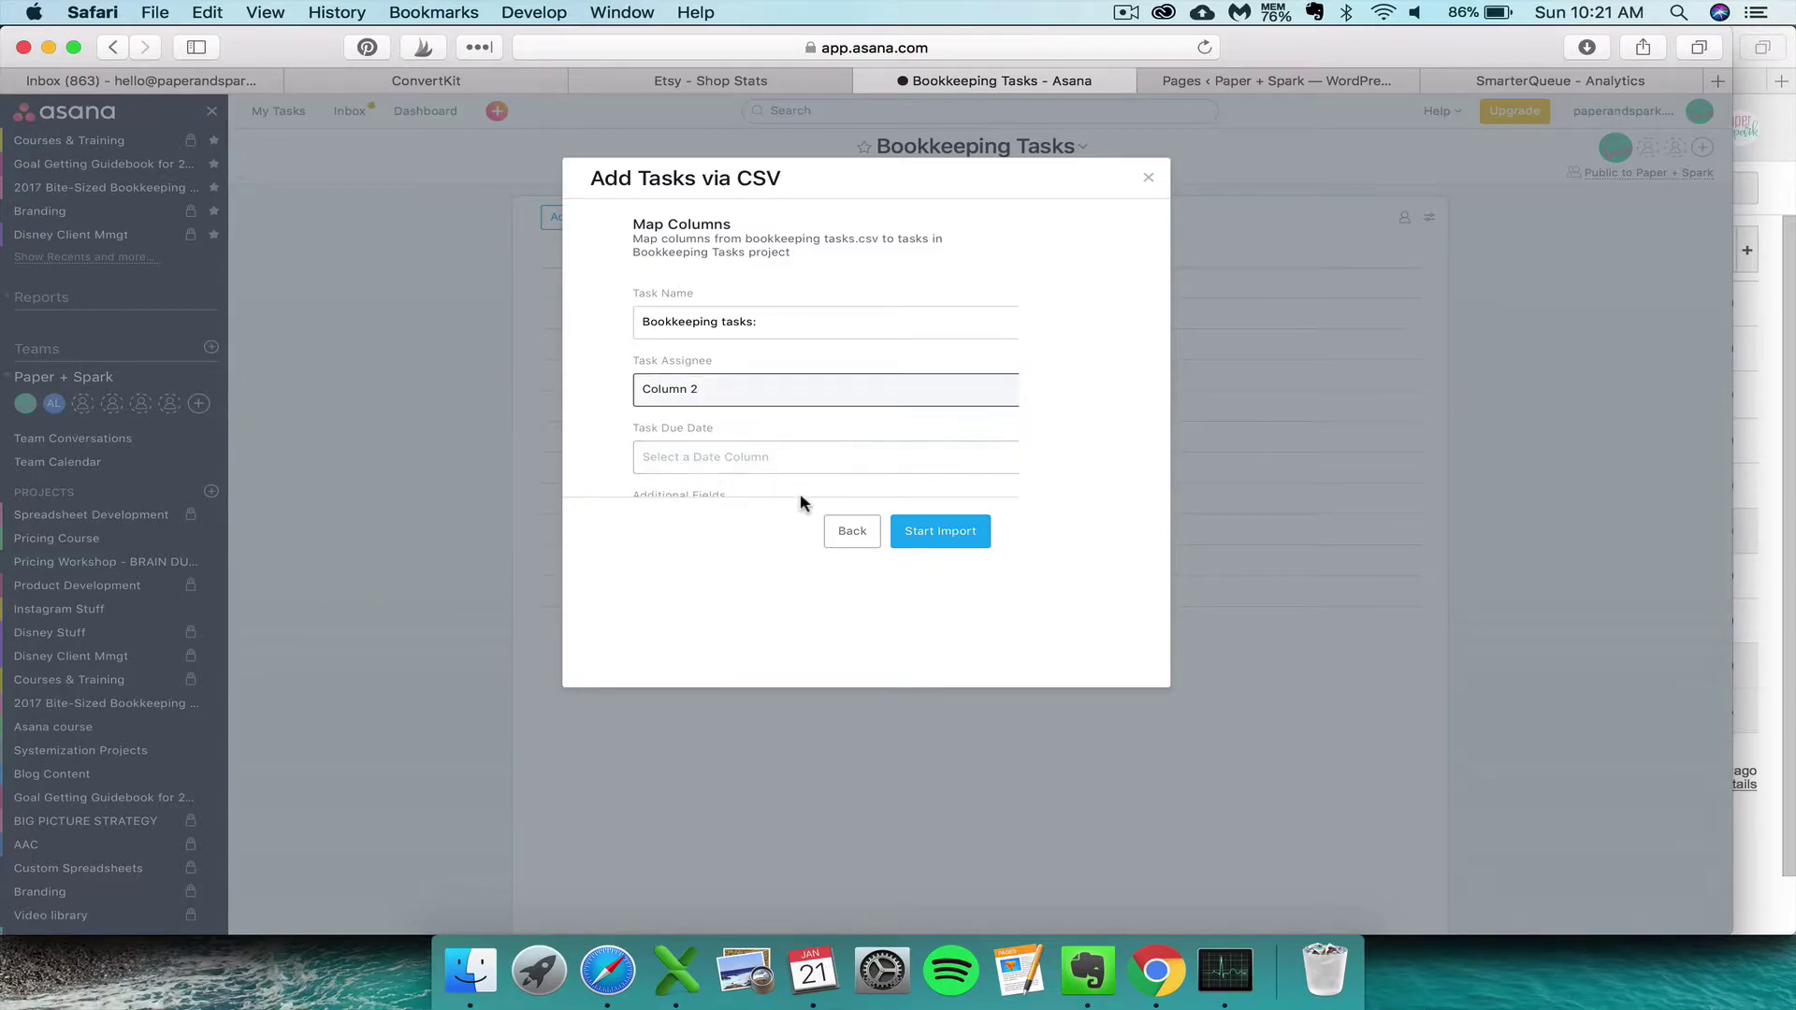
- Import all 21 tasks, then open the Import Etsy Orders CSV task's details
click(964, 541)
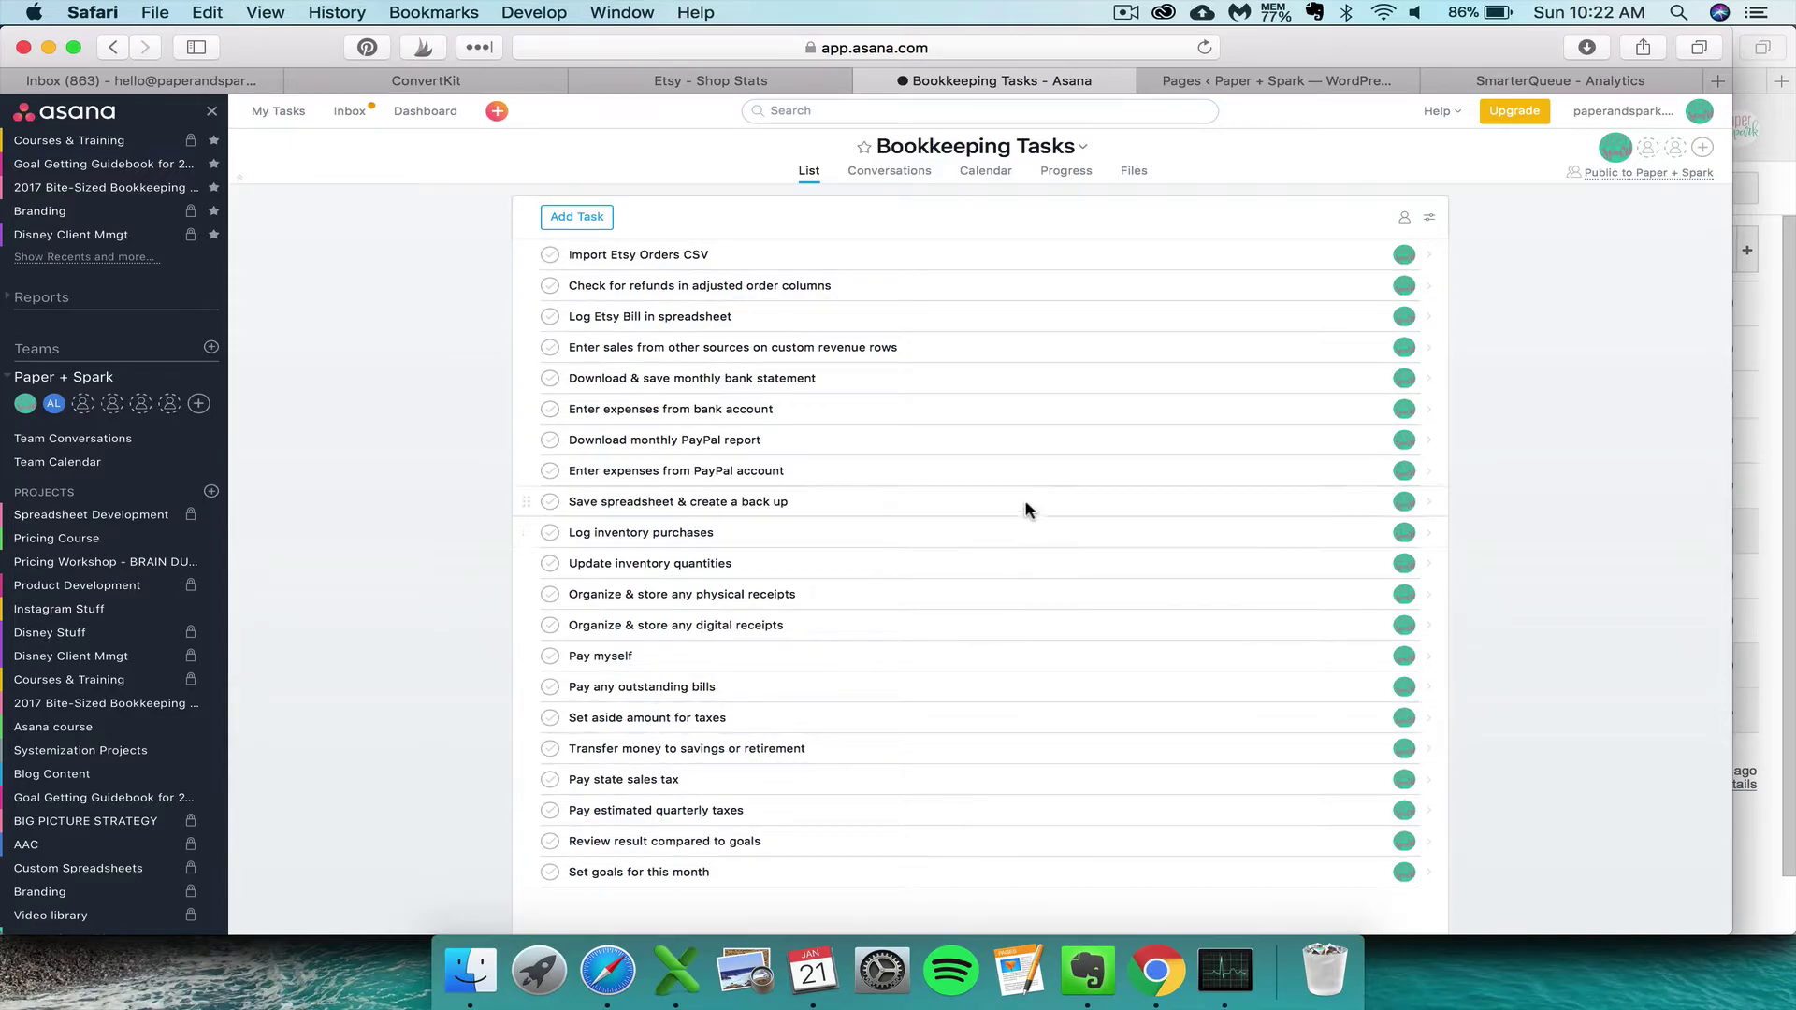
click(1365, 257)
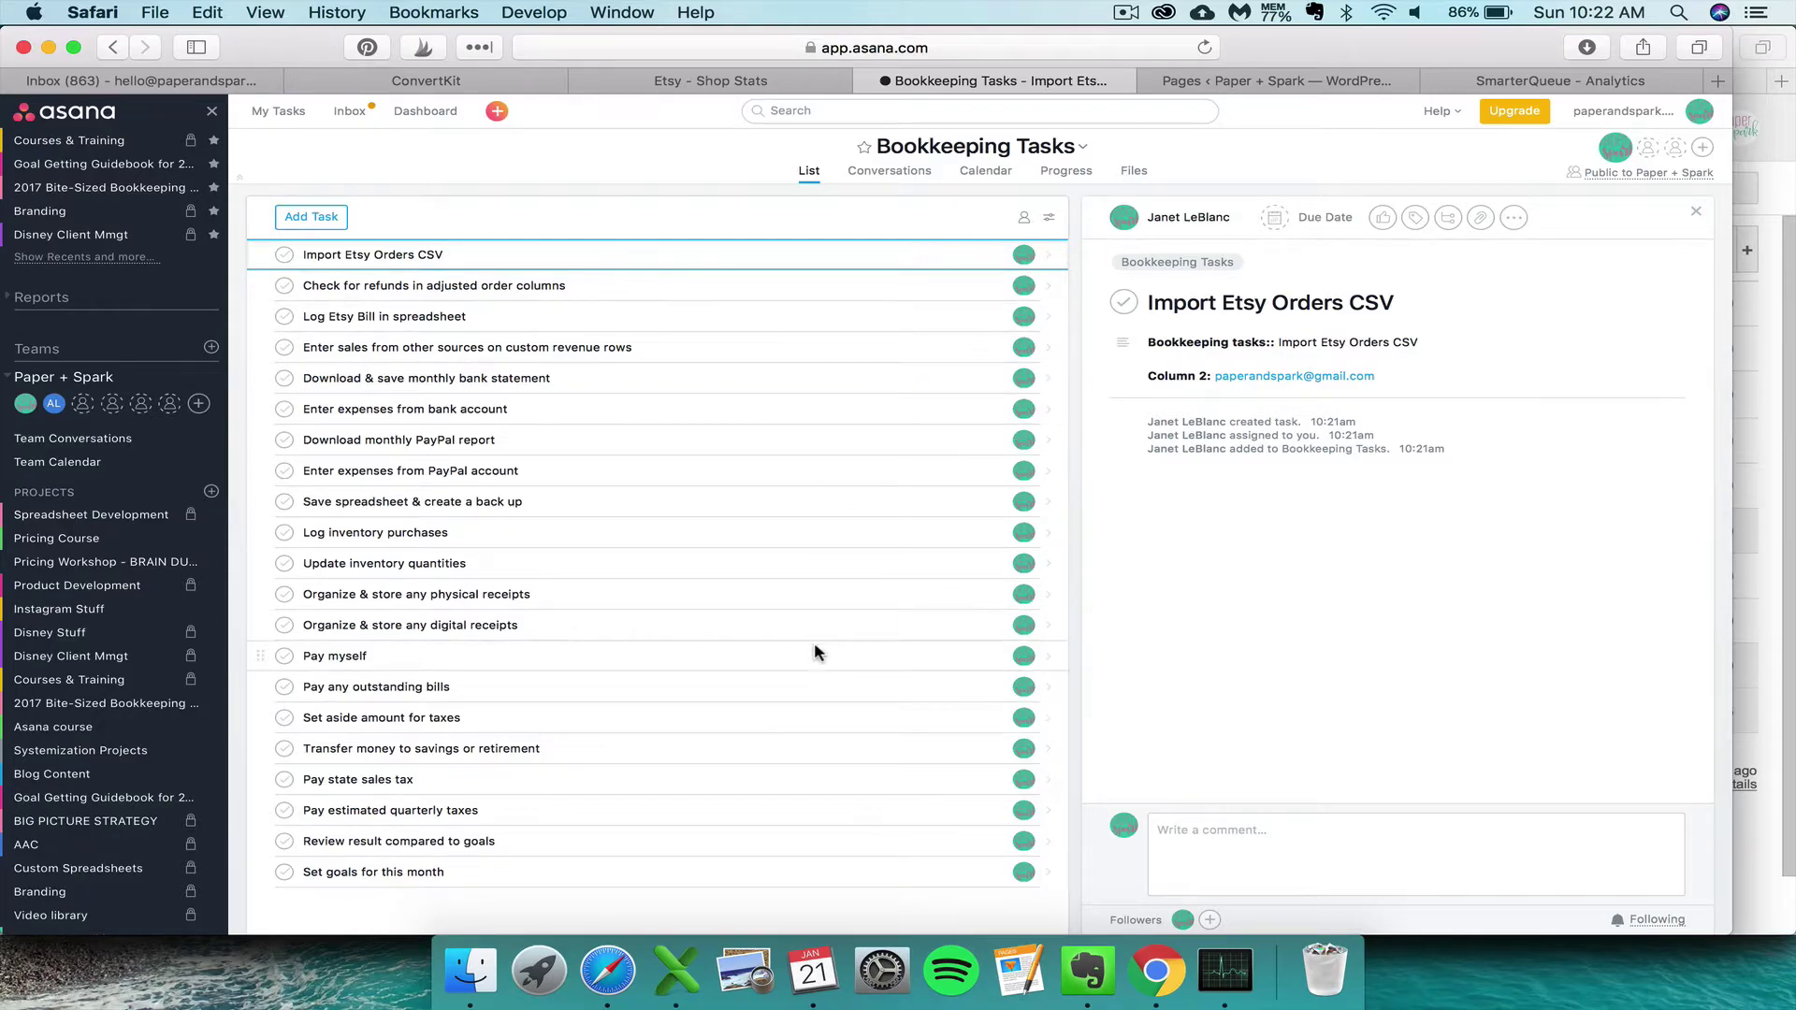
- Give Import Etsy Orders CSV a Feb 1 due date that repeats monthly
click(1300, 217)
click(874, 290)
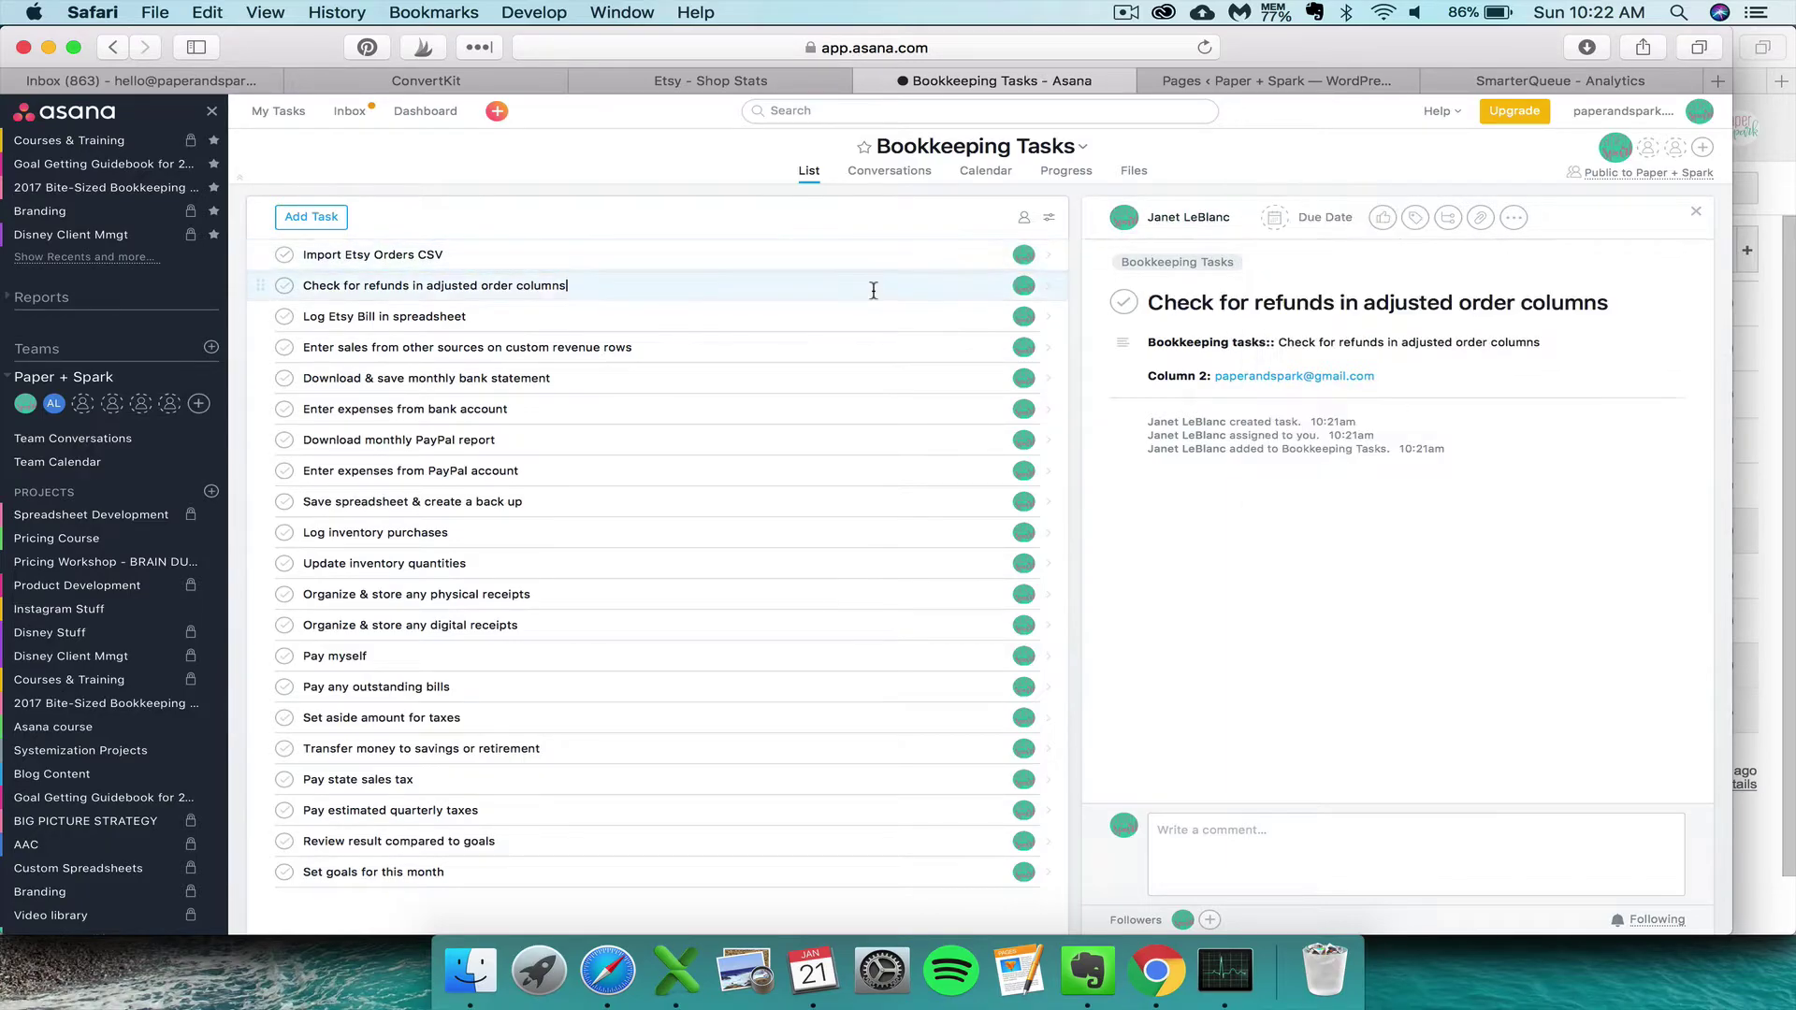
click(945, 254)
click(1281, 217)
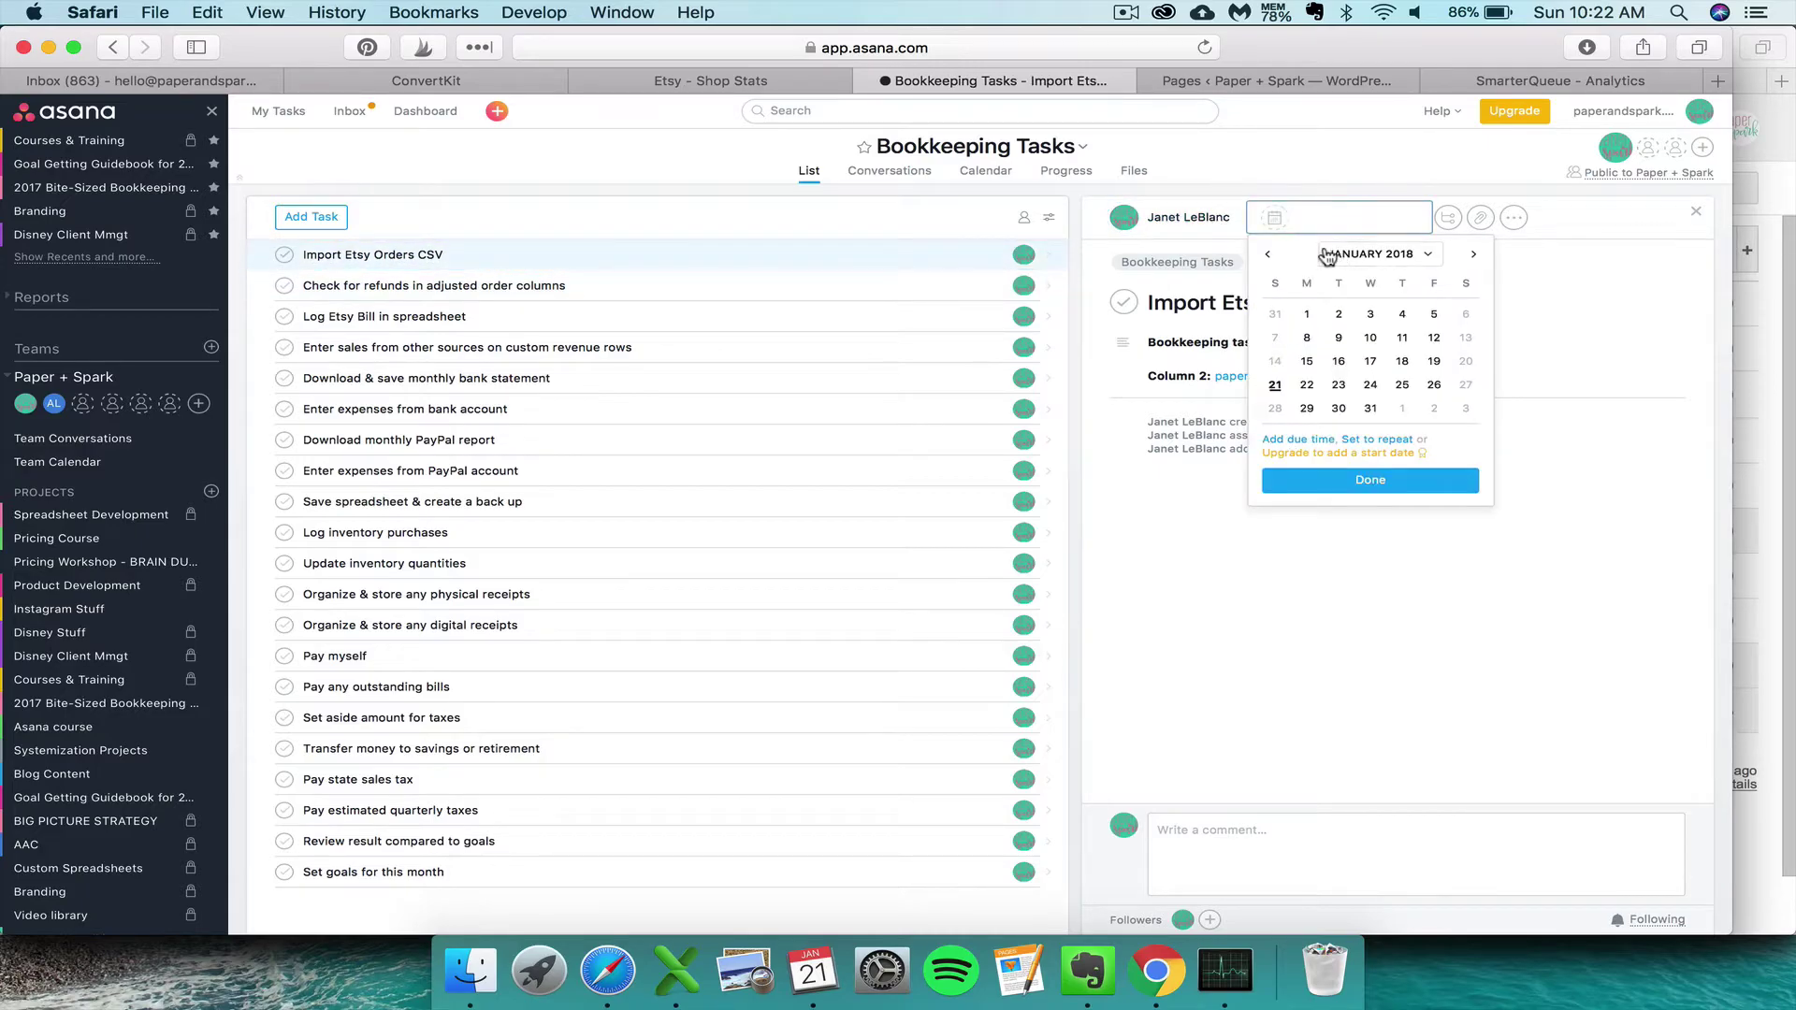
click(1402, 409)
click(1286, 229)
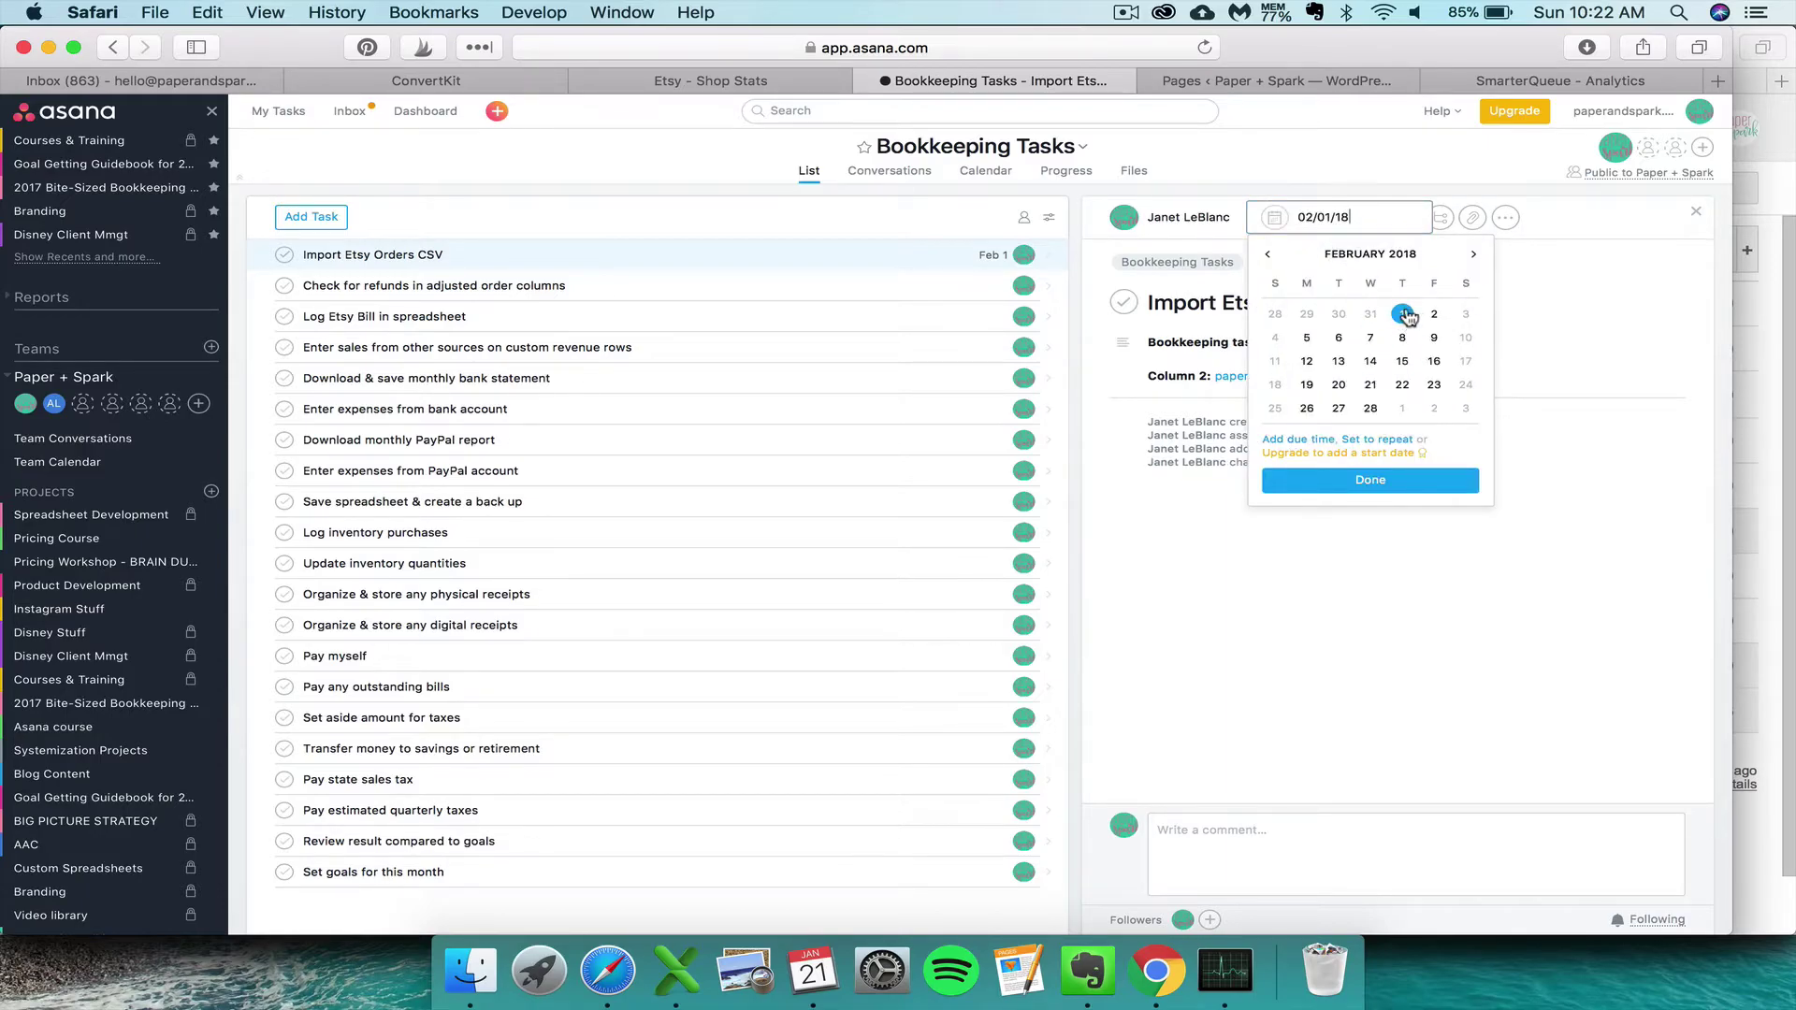
click(1377, 438)
click(1375, 442)
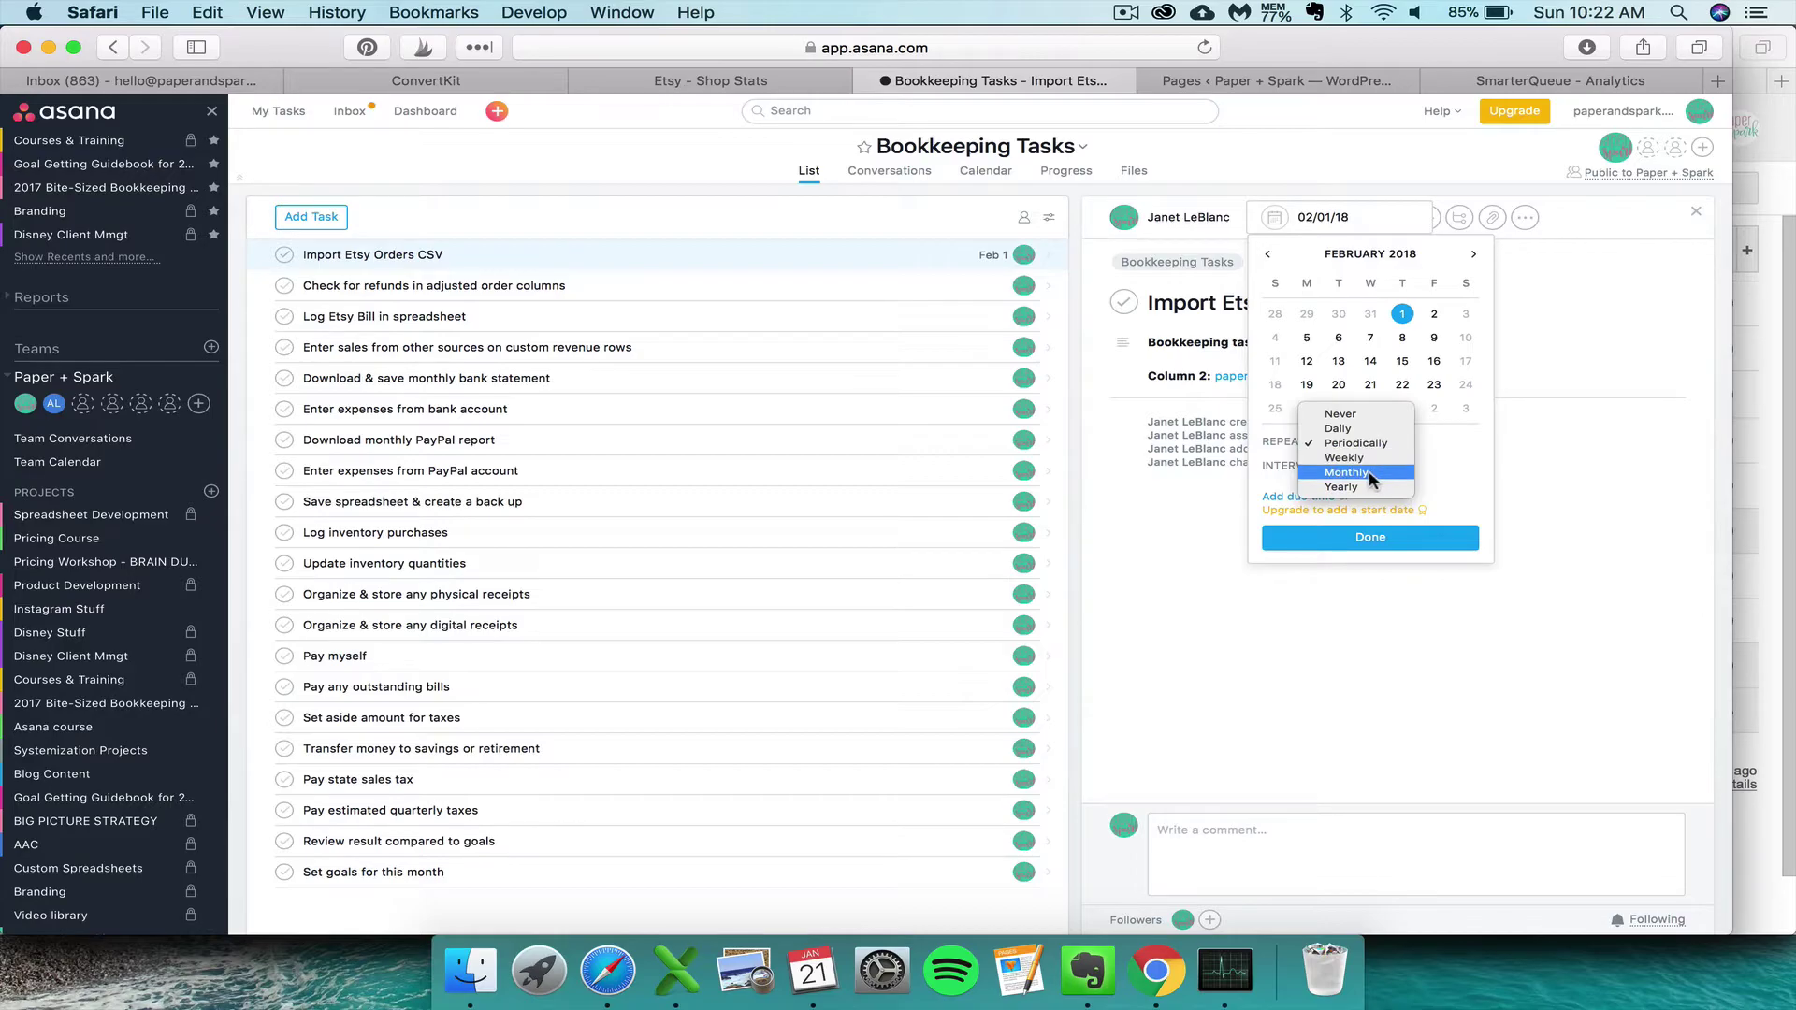
click(1368, 472)
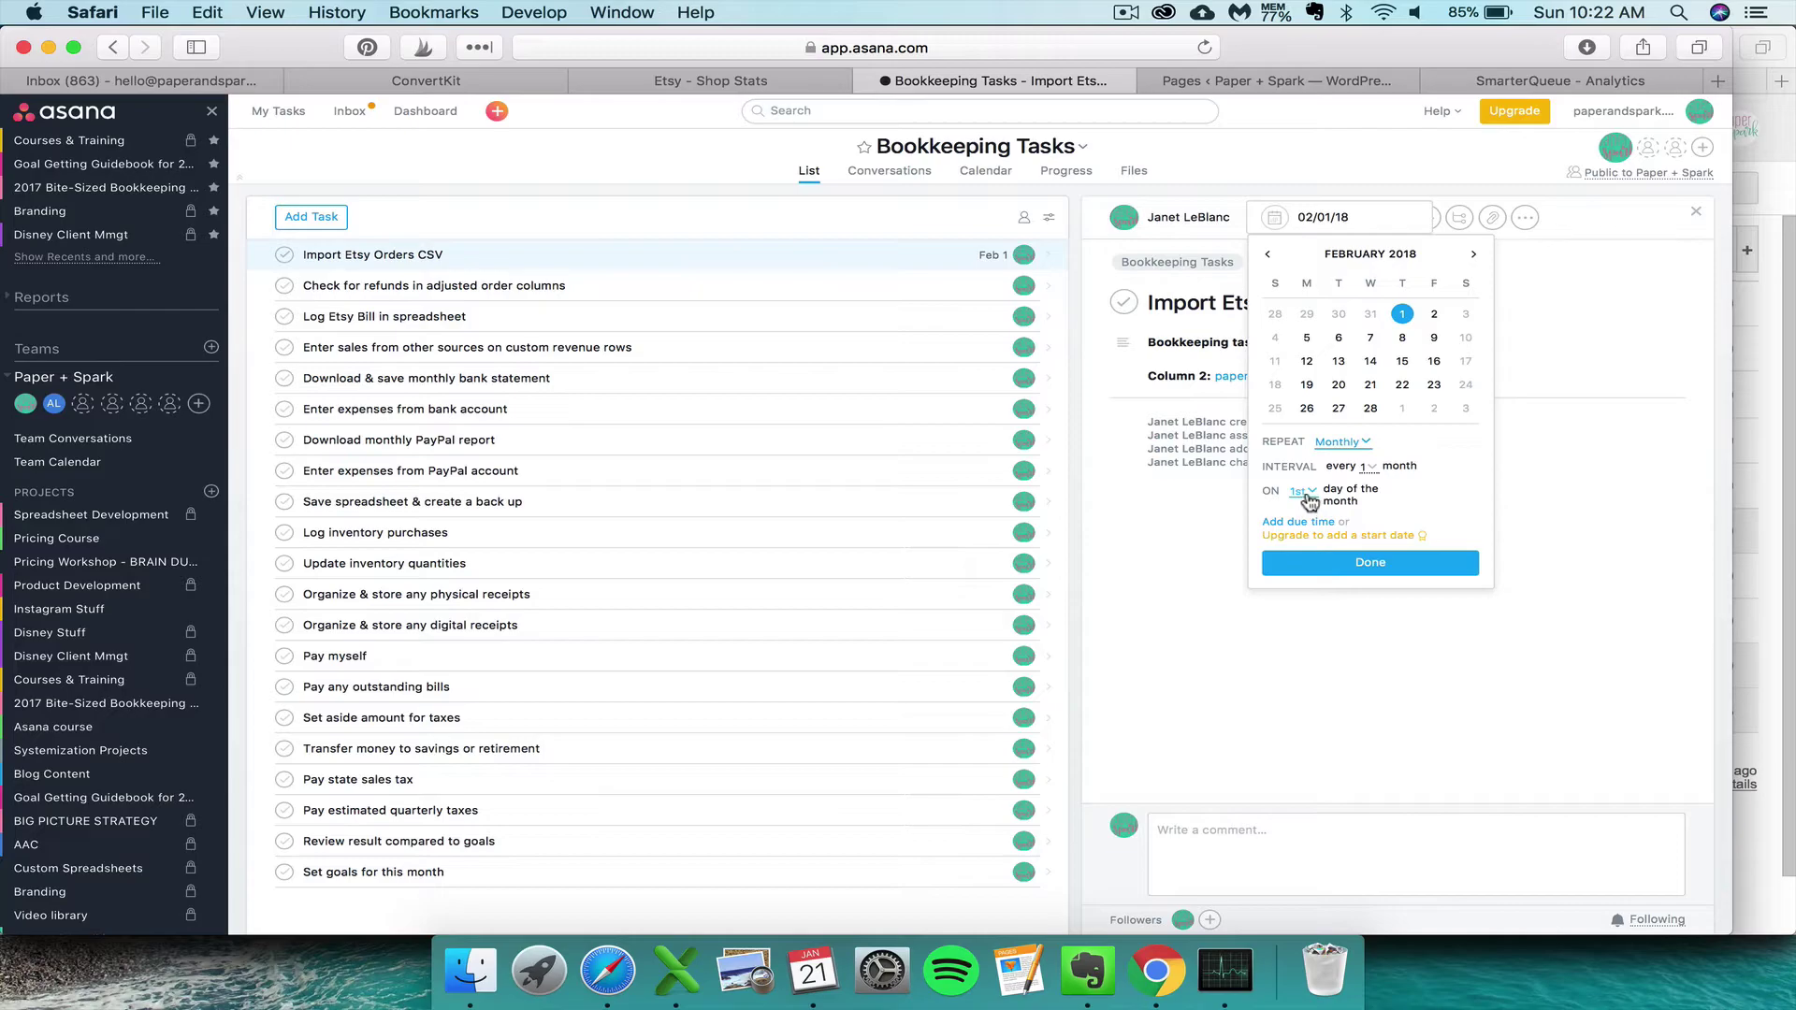
click(1380, 562)
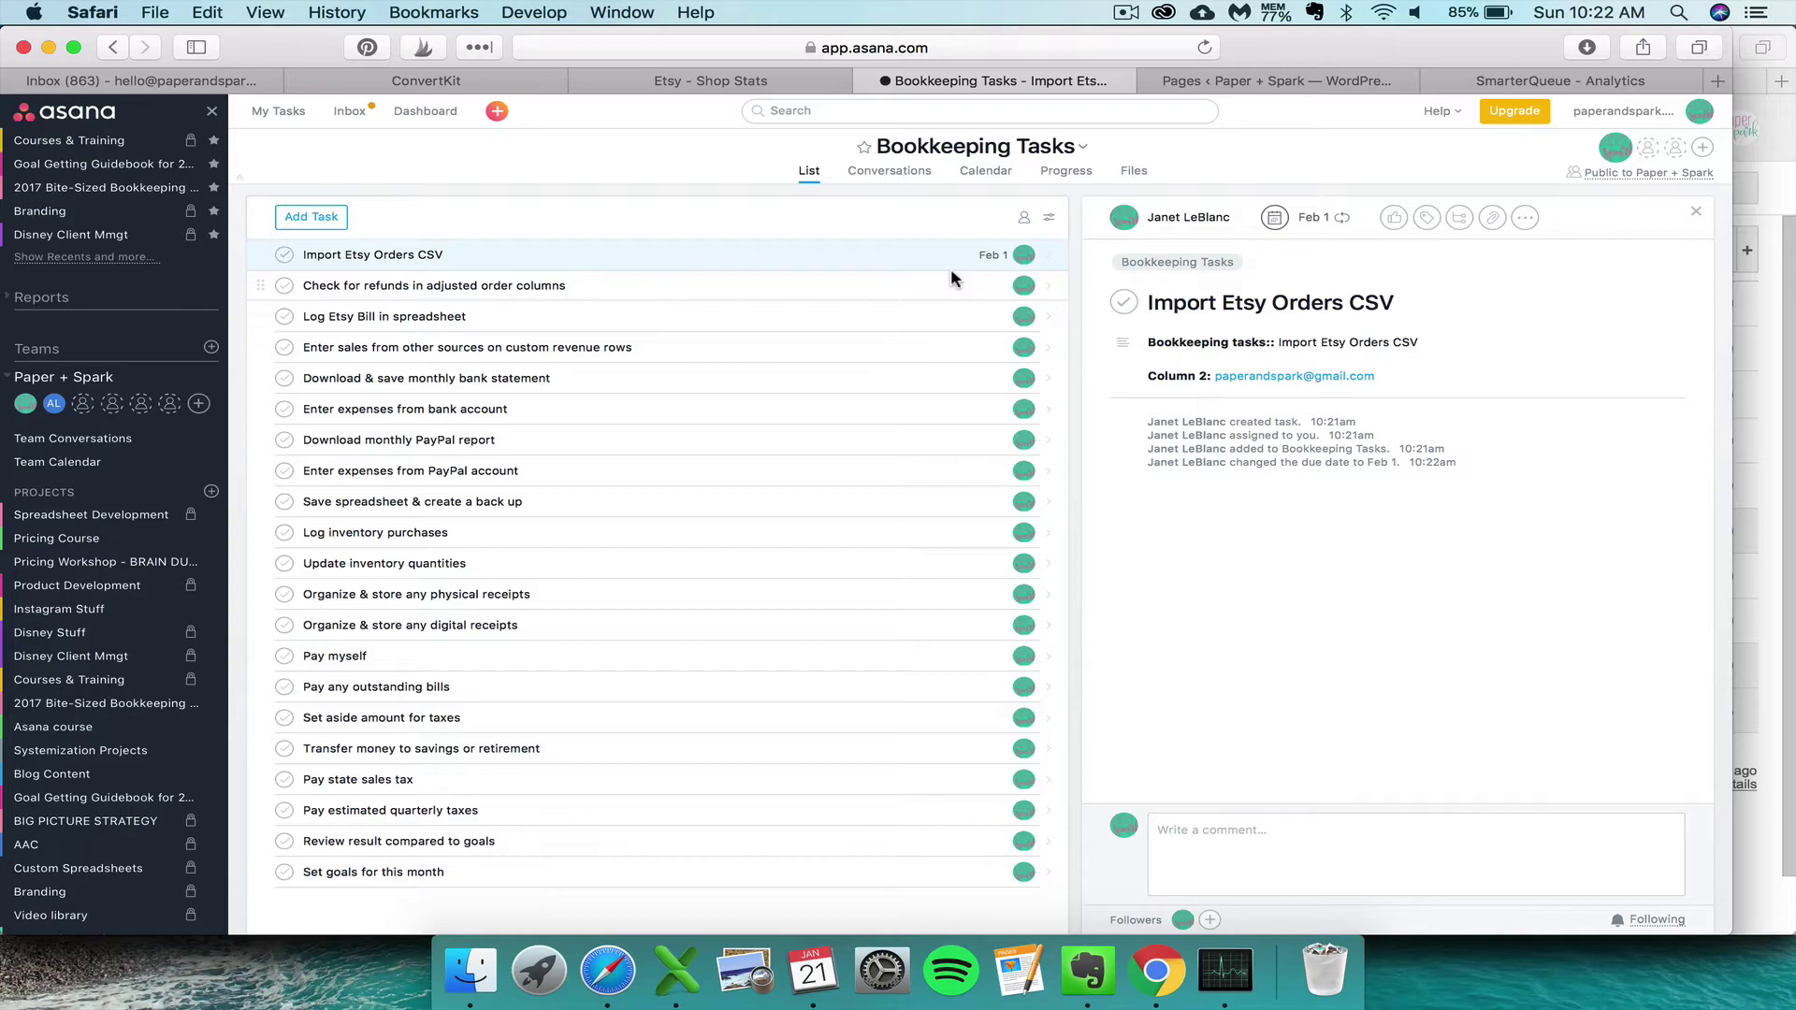
- Give Check for refunds in adjusted order columns a monthly repeating Feb 1, 2018 due date
click(983, 288)
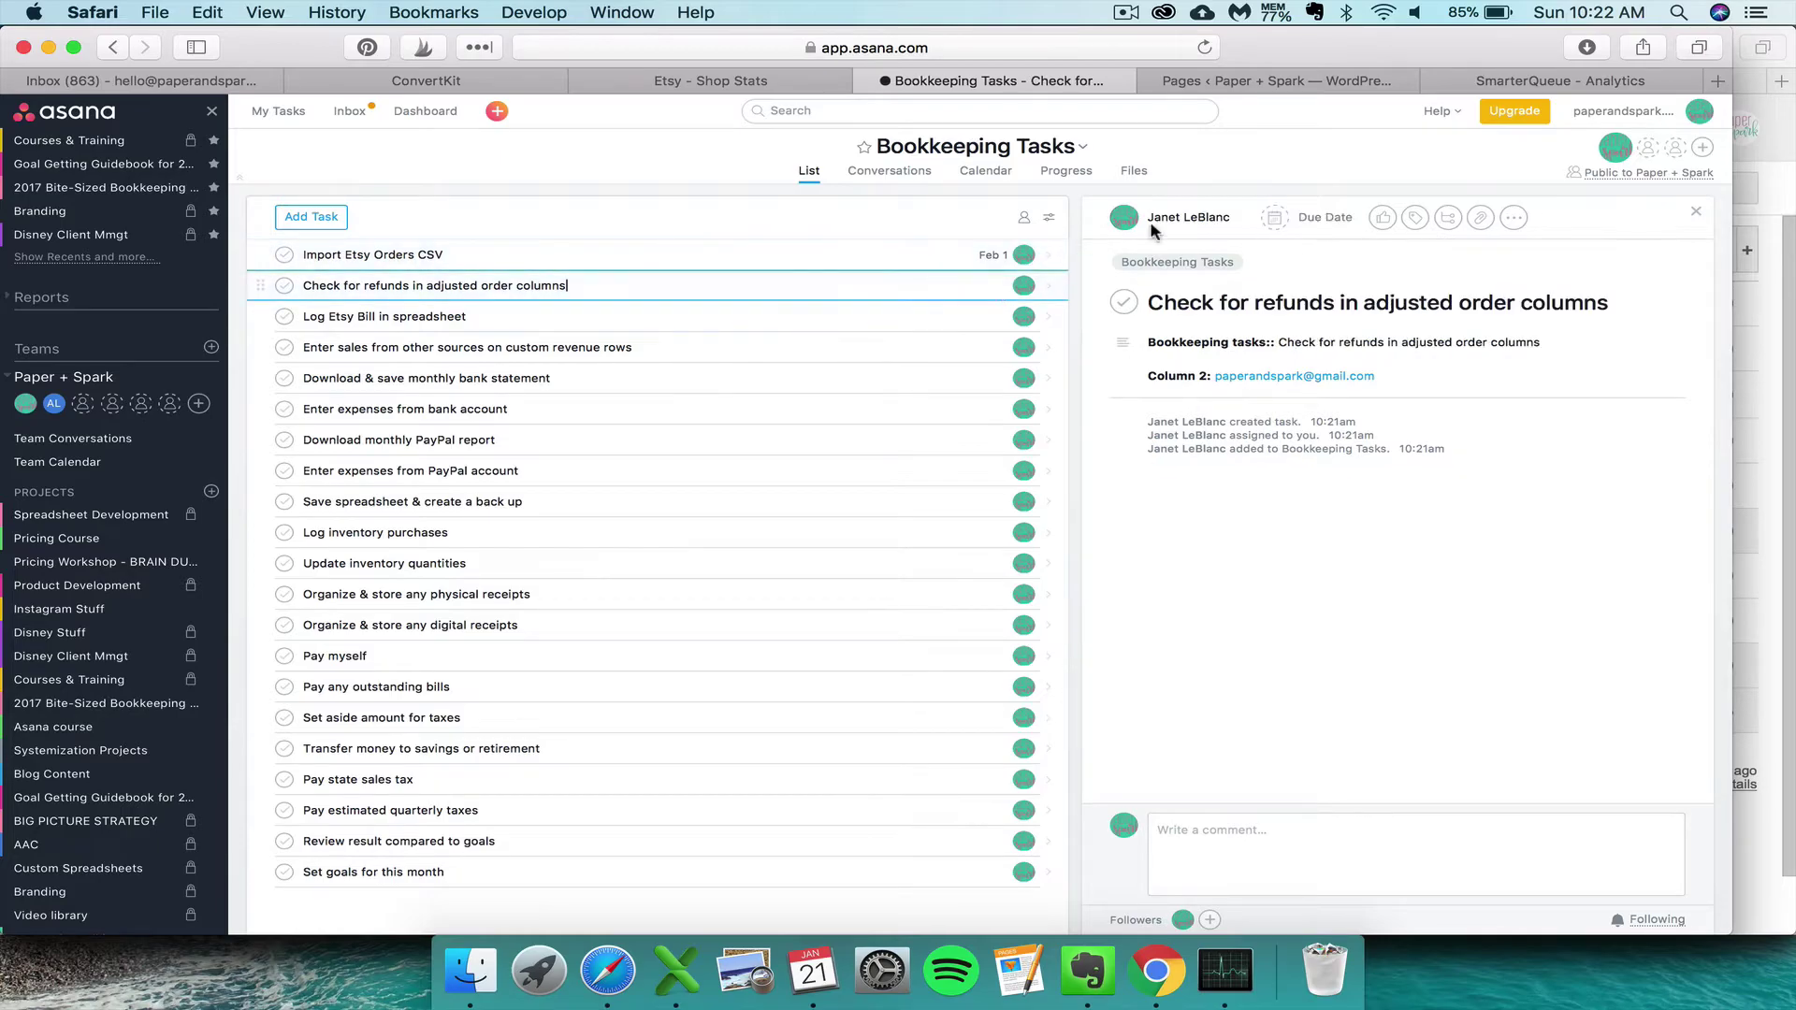
click(1293, 217)
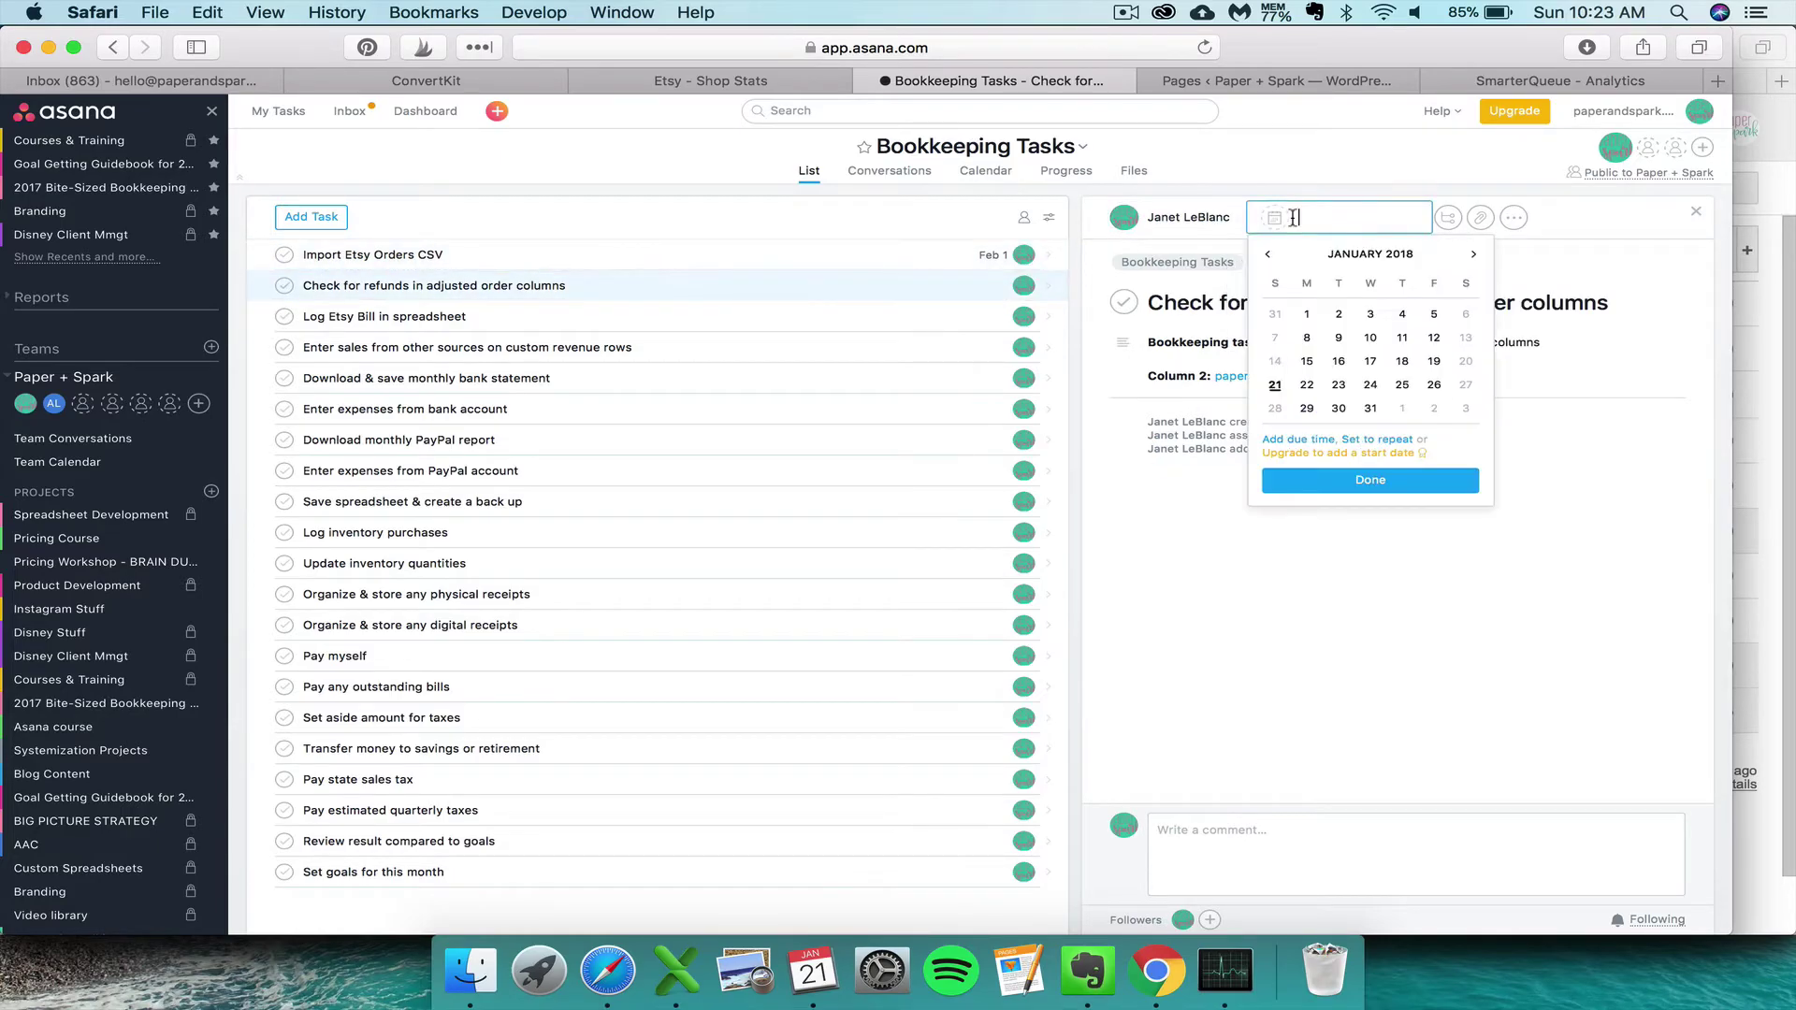
click(1473, 253)
click(1400, 313)
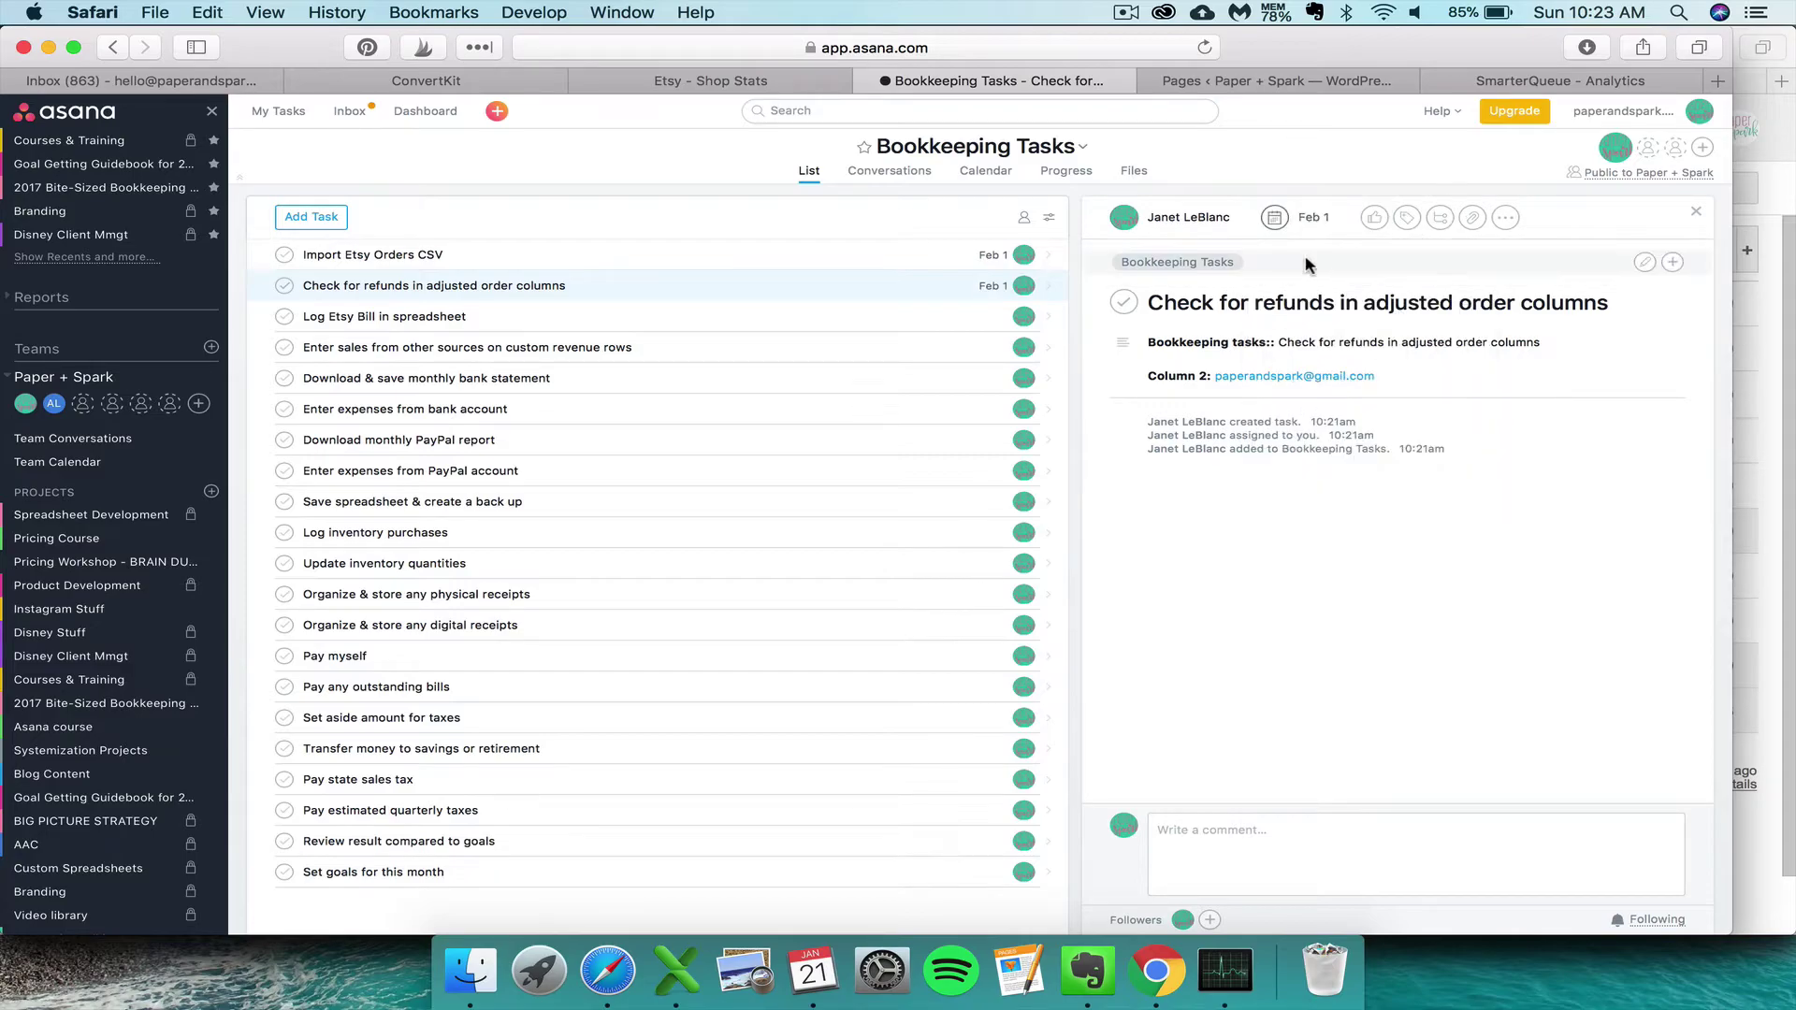
click(1296, 223)
click(1378, 439)
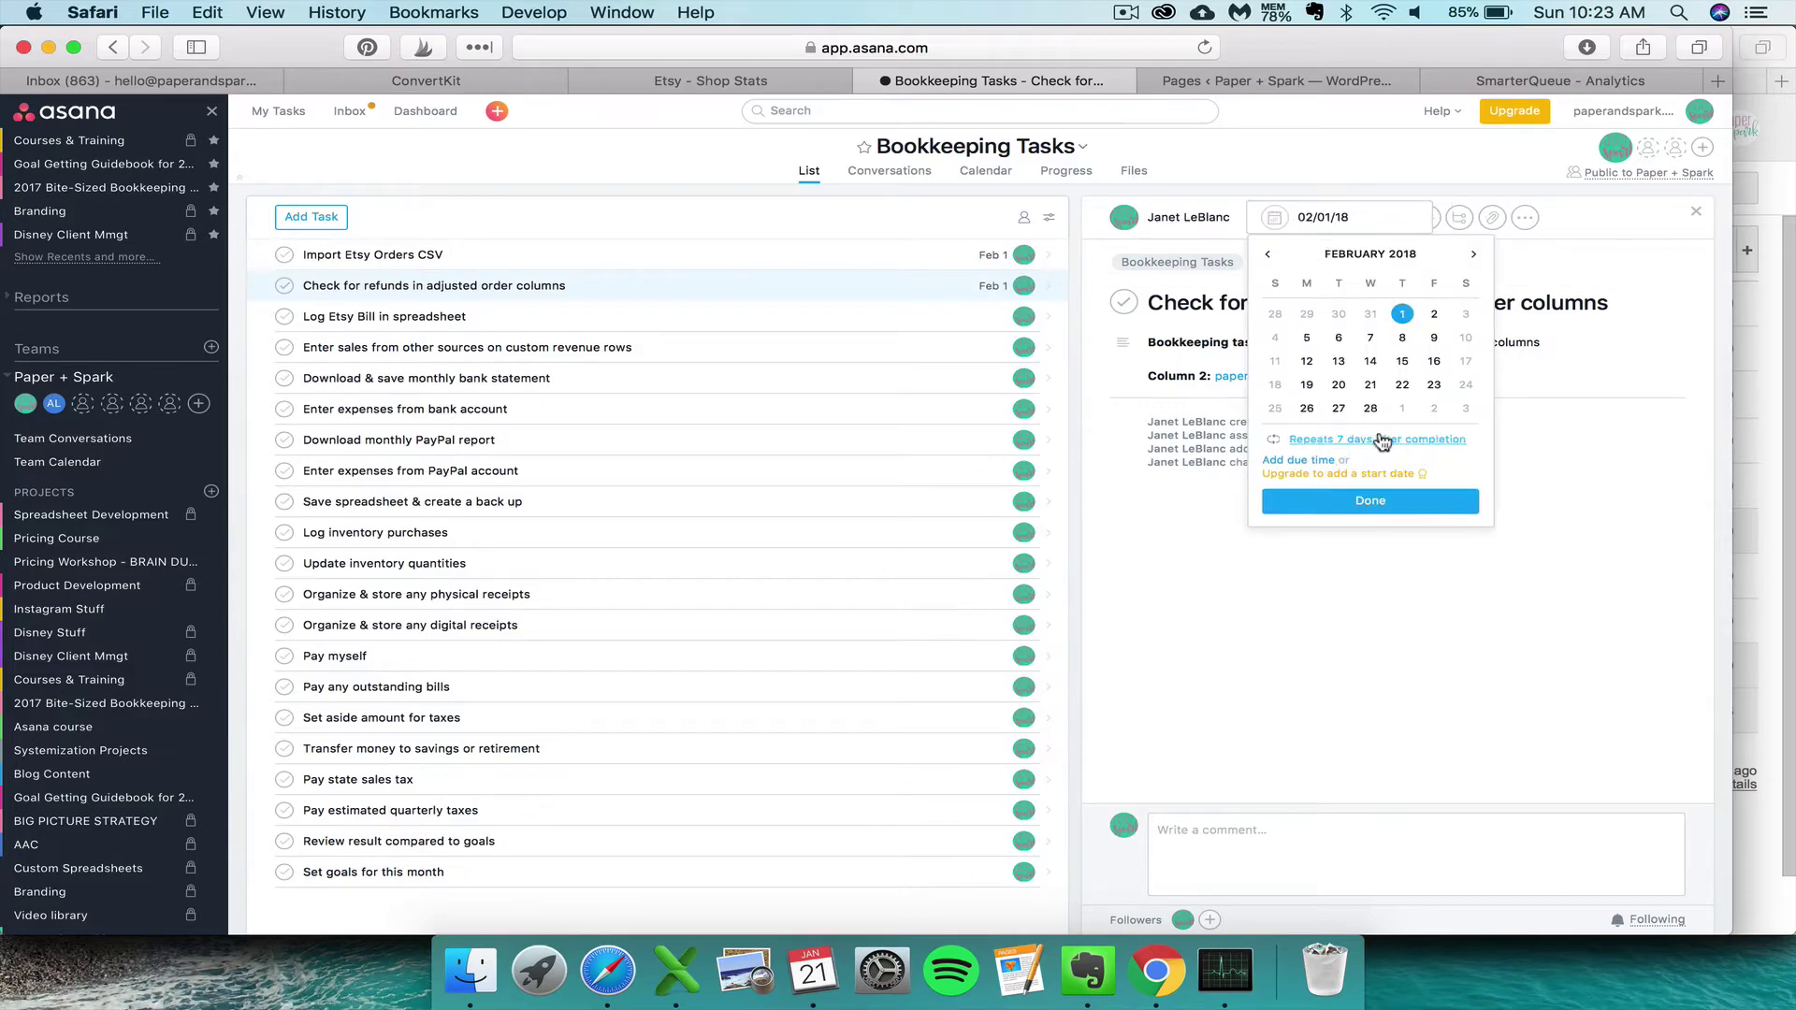
click(1361, 441)
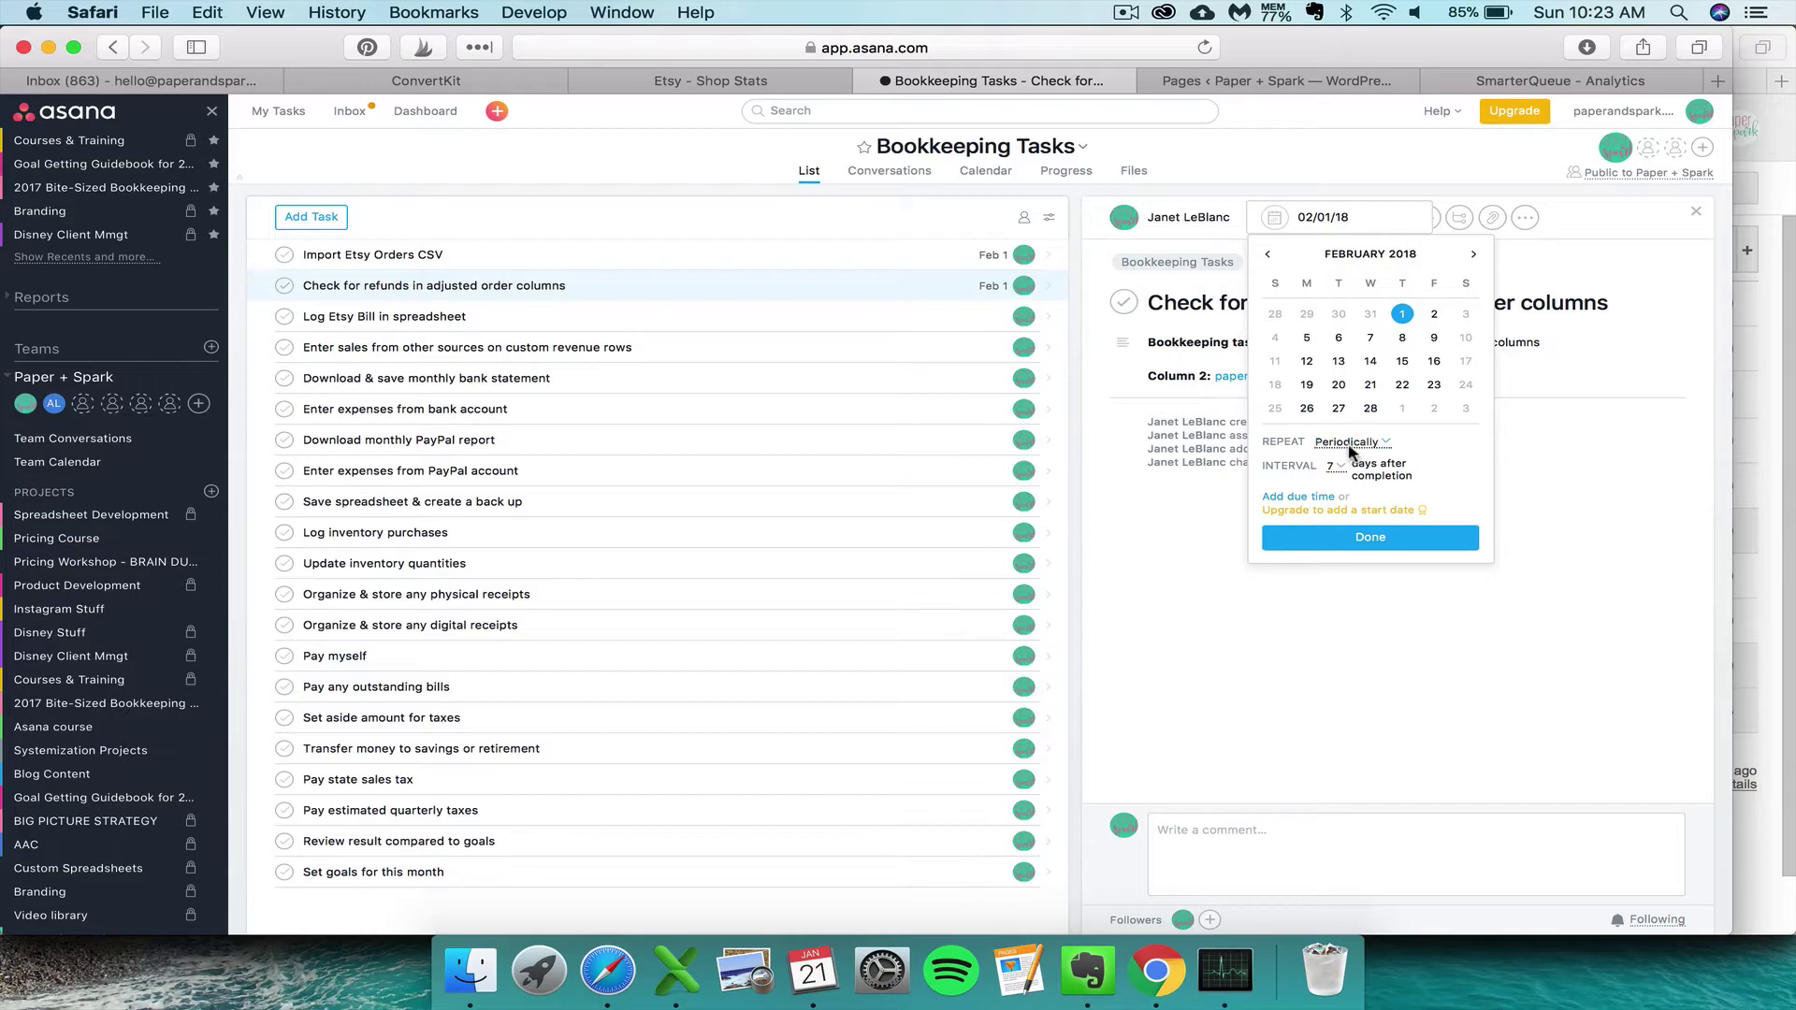
click(1348, 447)
click(1345, 473)
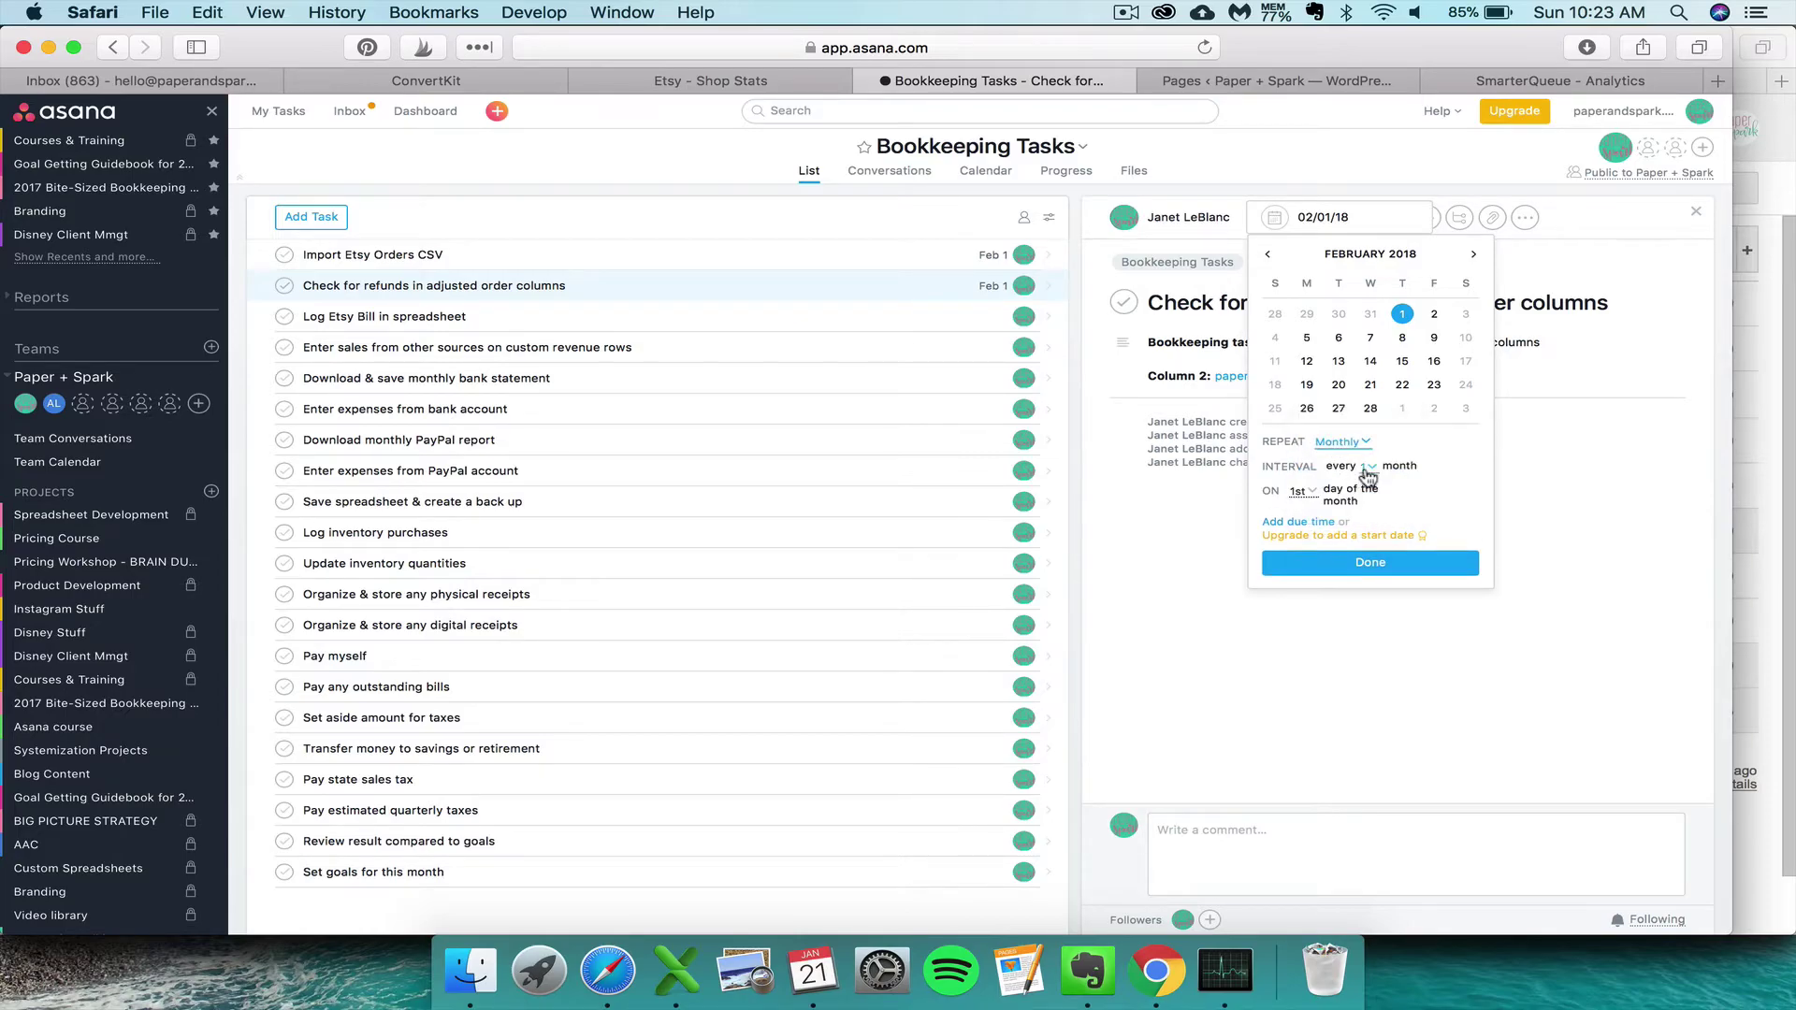
click(1307, 561)
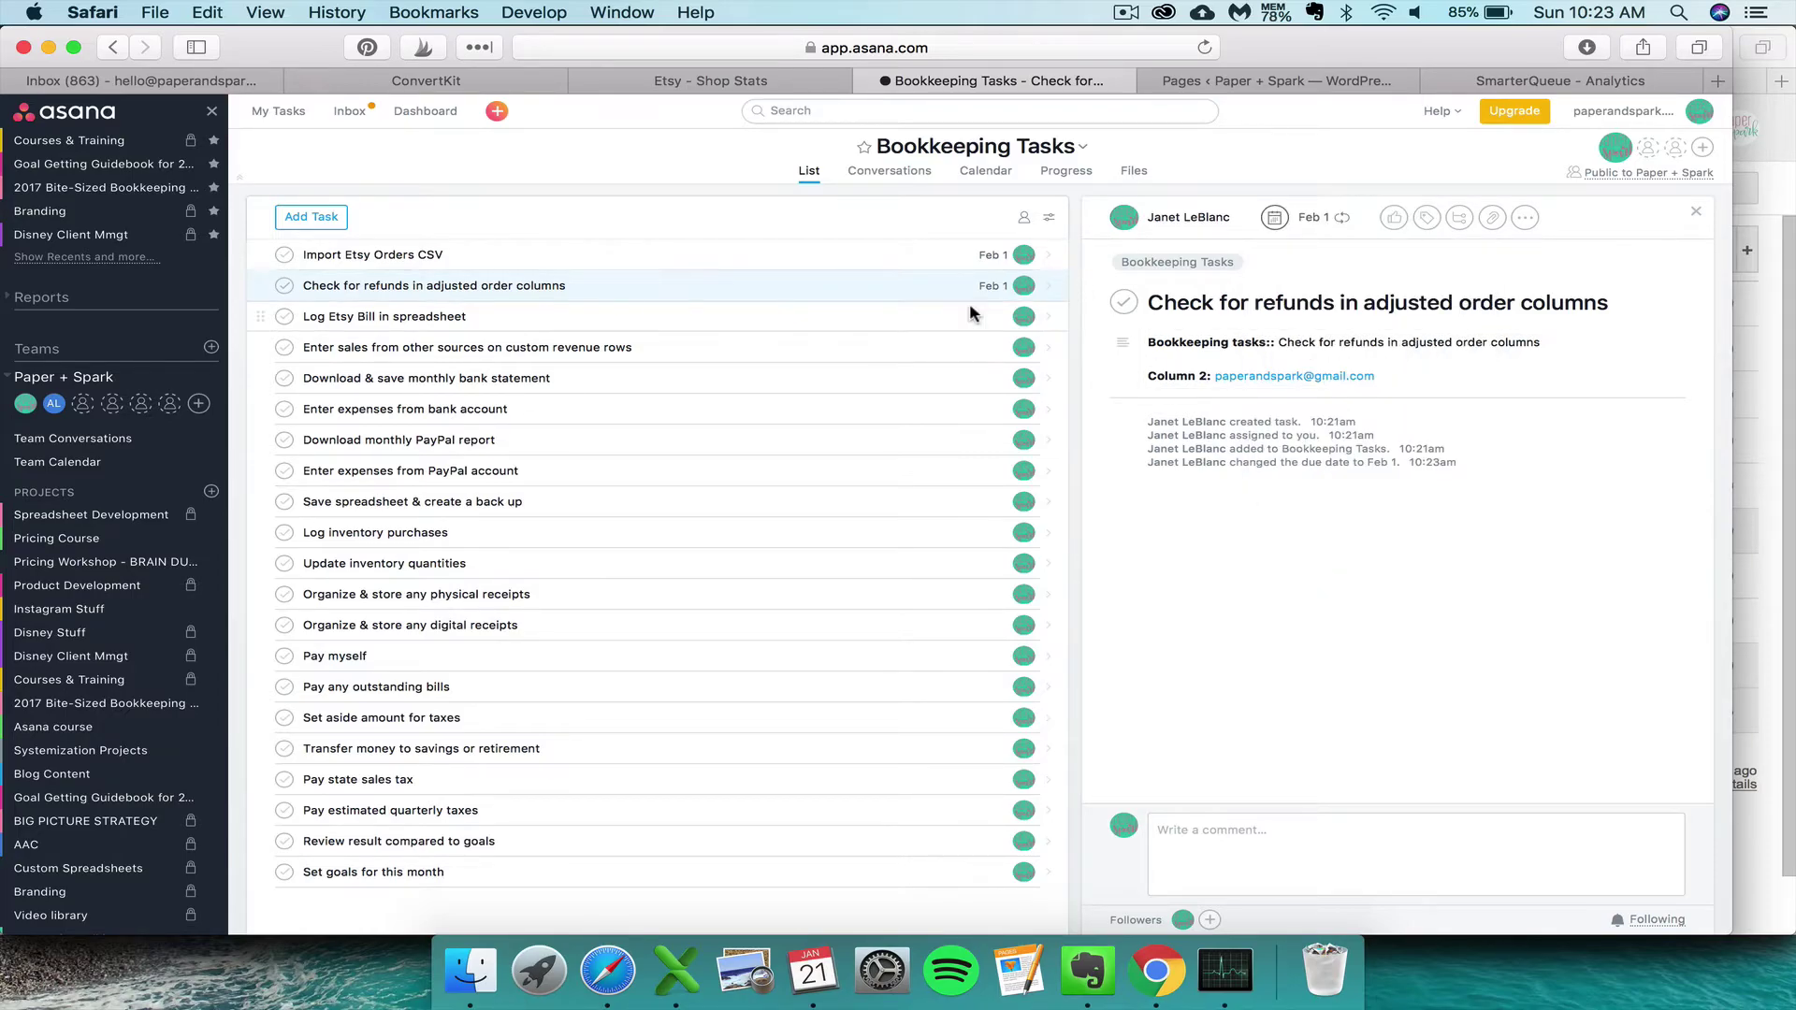